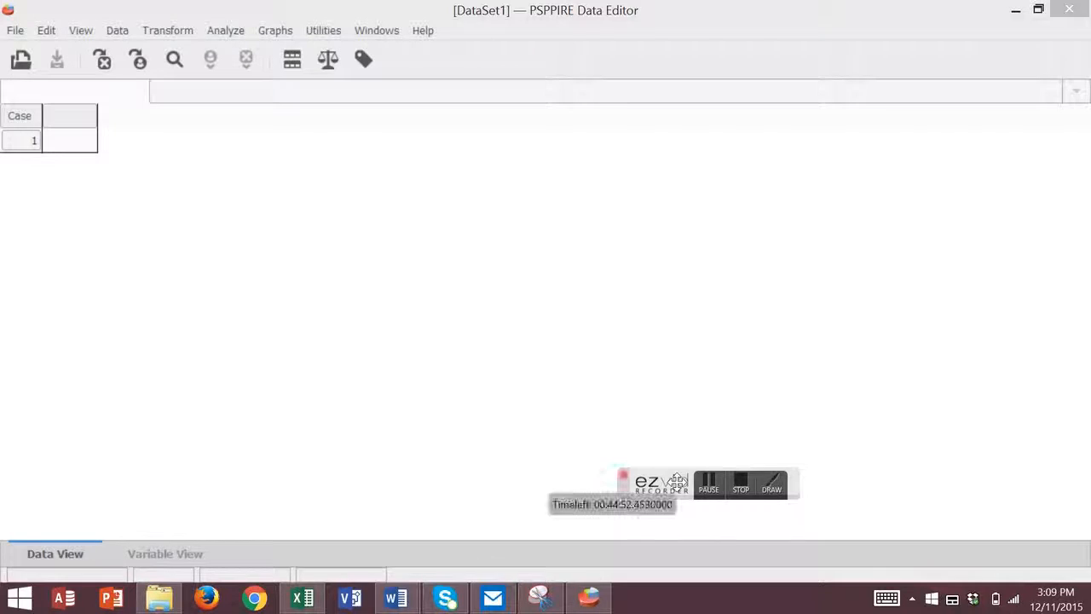
# - Open the sample data file physiology.sav from the PSPP examples folder
pyautogui.click(14, 30)
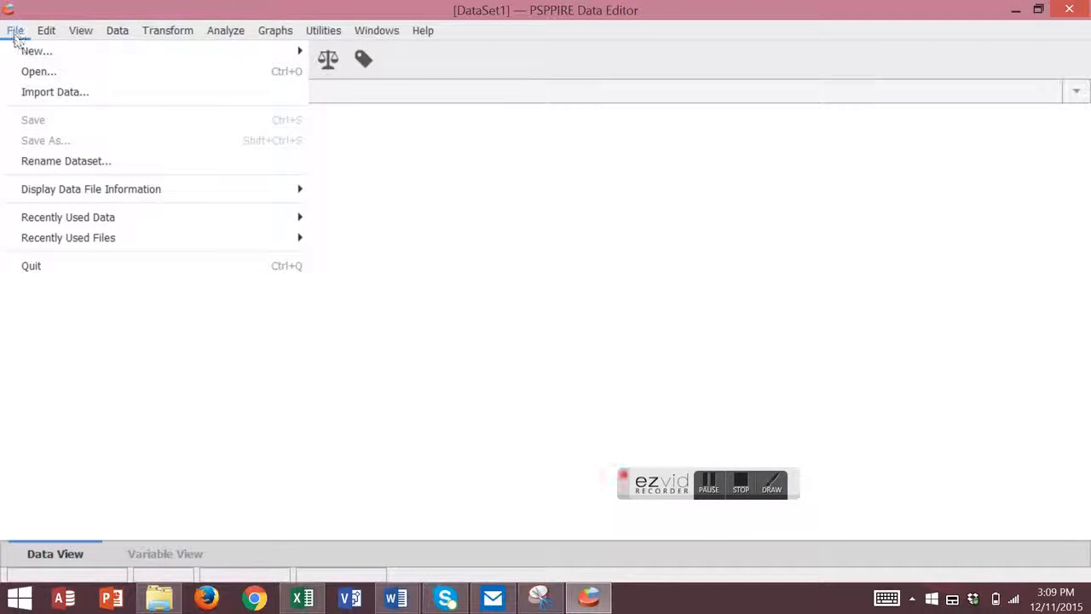
pyautogui.click(37, 73)
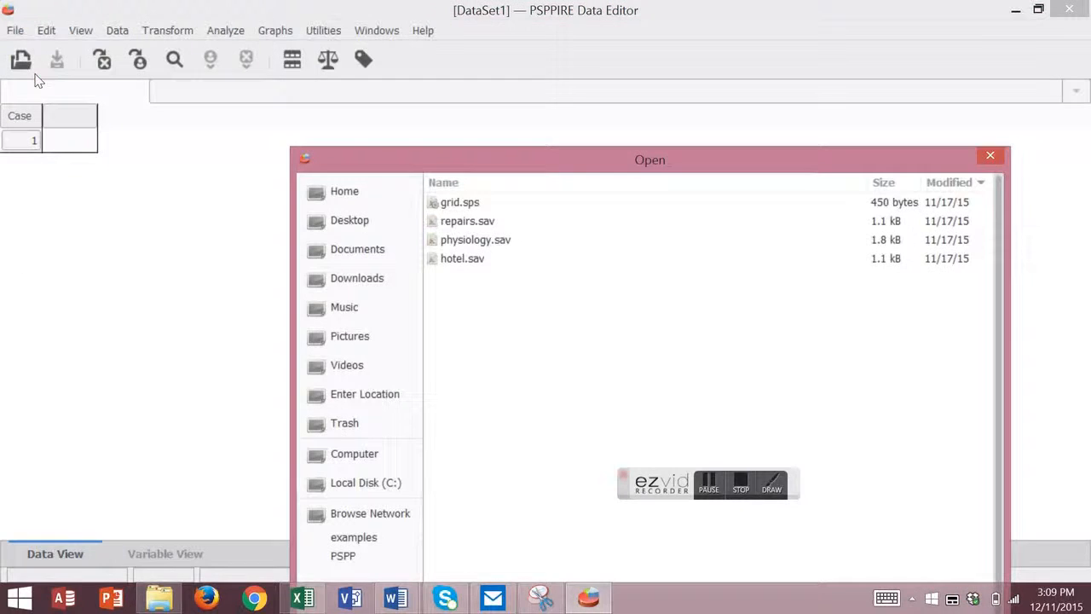
pyautogui.moveTo(518, 159); pyautogui.dragTo(434, 44)
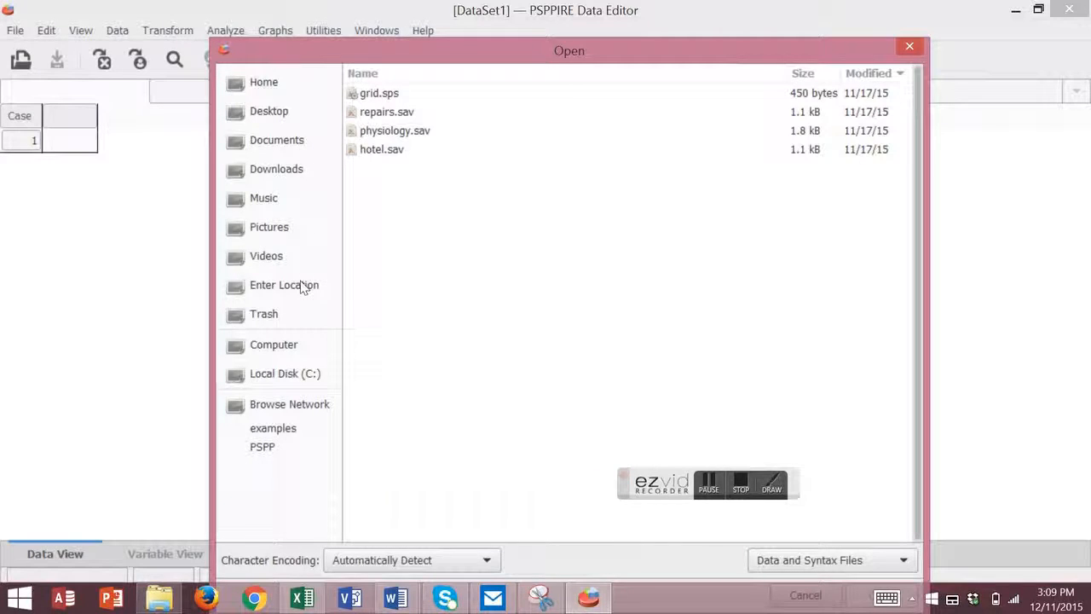
pyautogui.click(273, 428)
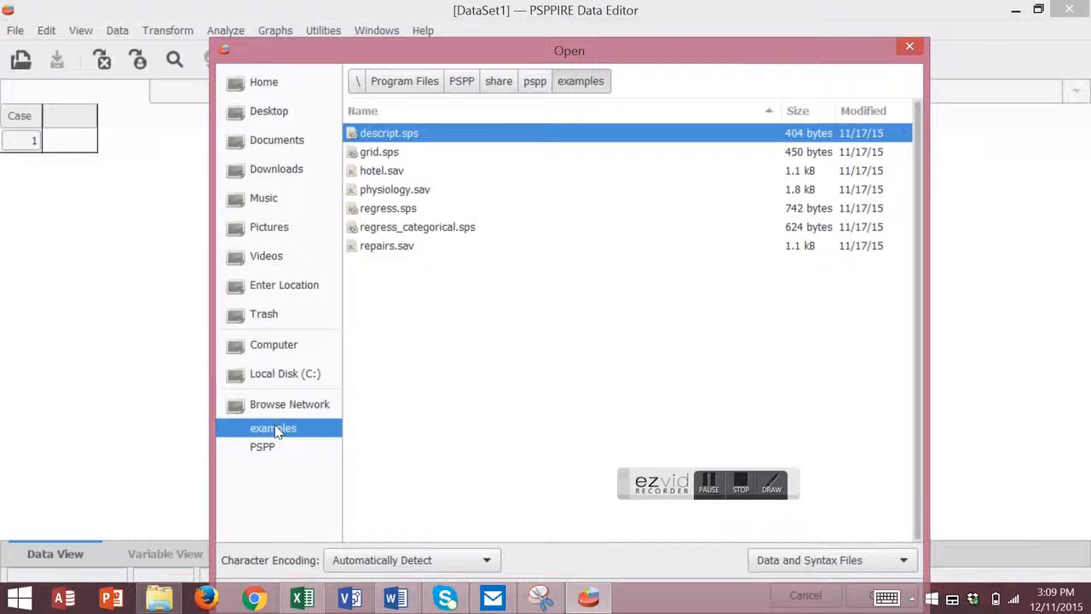
pyautogui.click(413, 191)
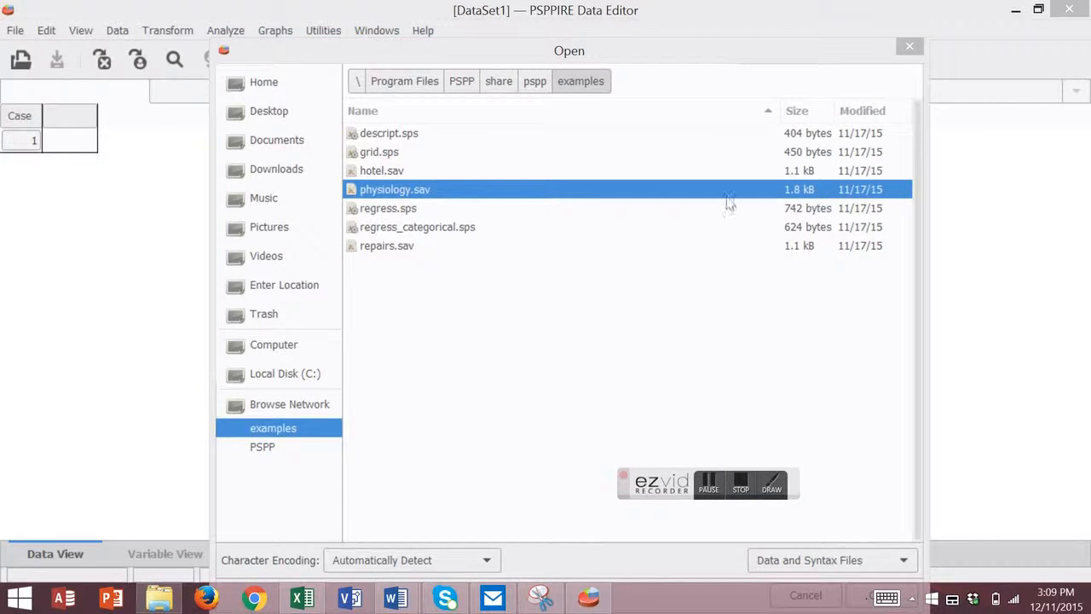
pyautogui.moveTo(726, 47); pyautogui.dragTo(713, 12)
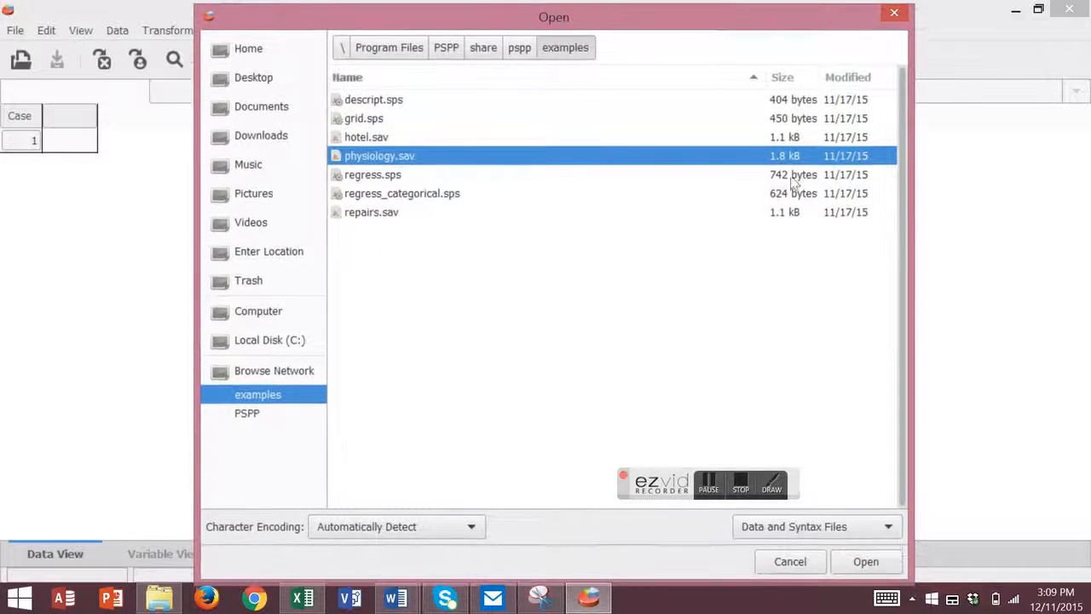
pyautogui.click(866, 561)
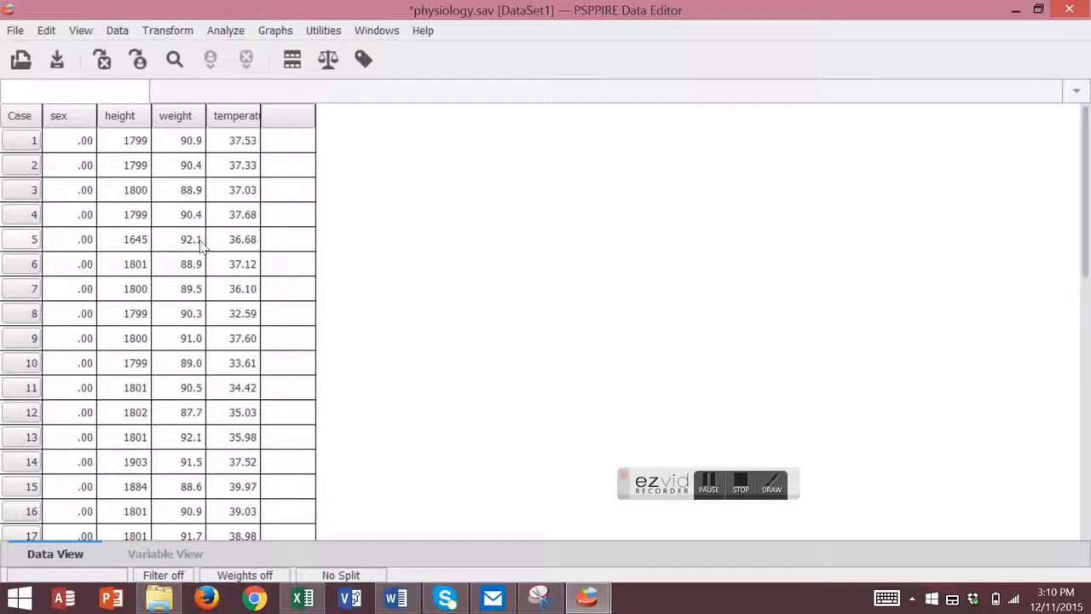
# - Examine the sex, height and temperature column descriptions, and compare the case data with the list of variable definitions
pyautogui.moveTo(64, 121)
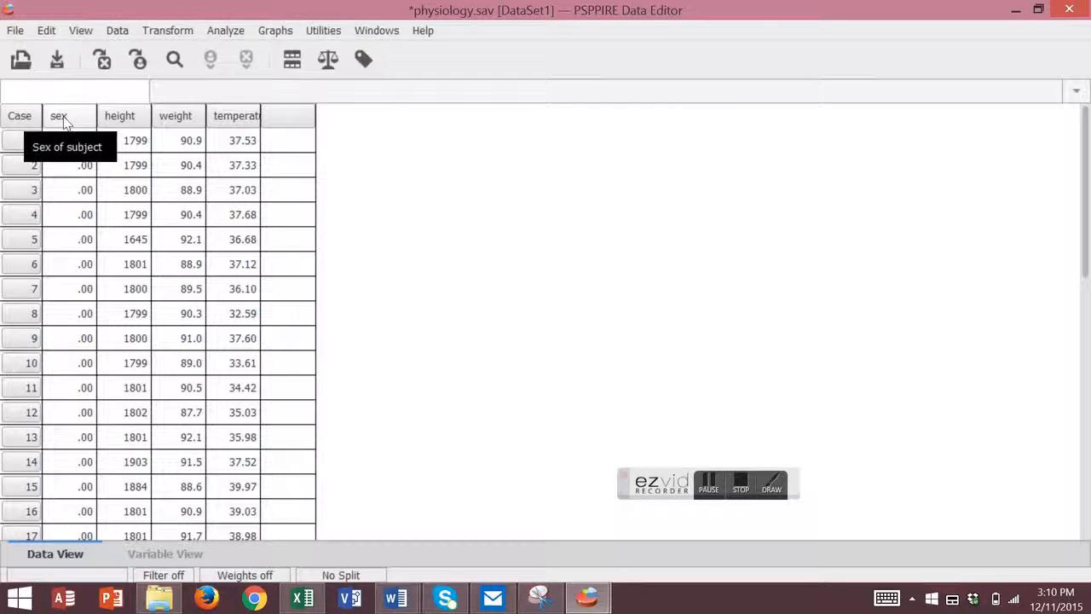
pyautogui.moveTo(107, 122)
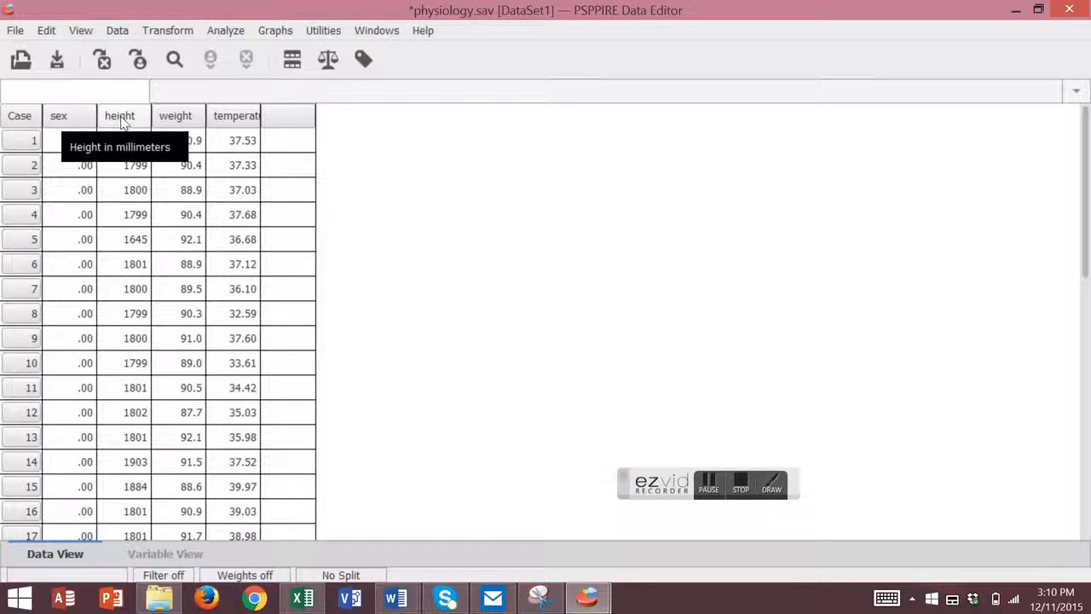
pyautogui.moveTo(241, 122)
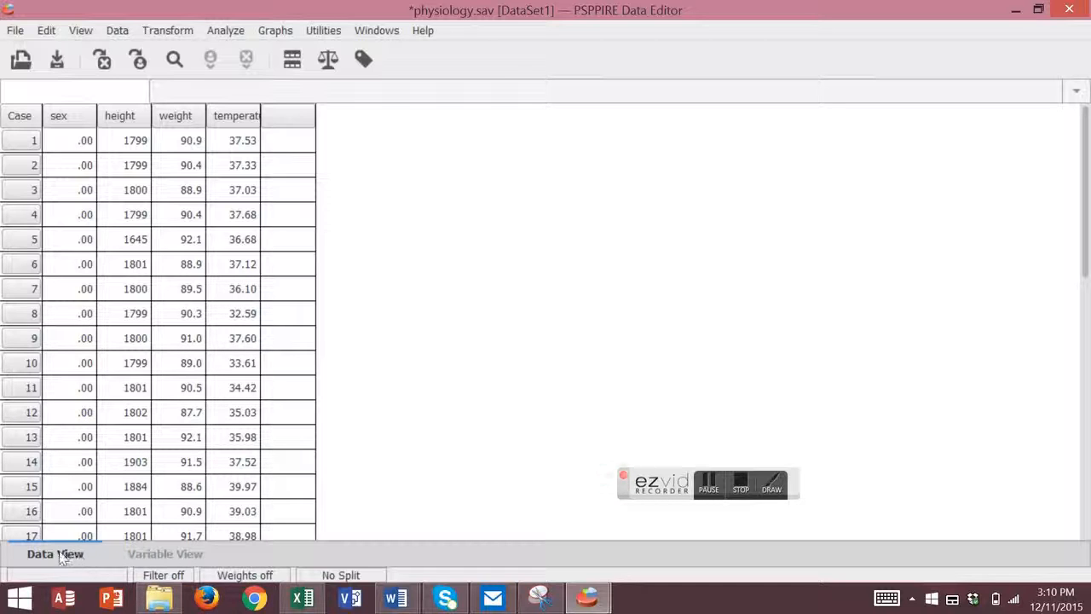
pyautogui.click(160, 554)
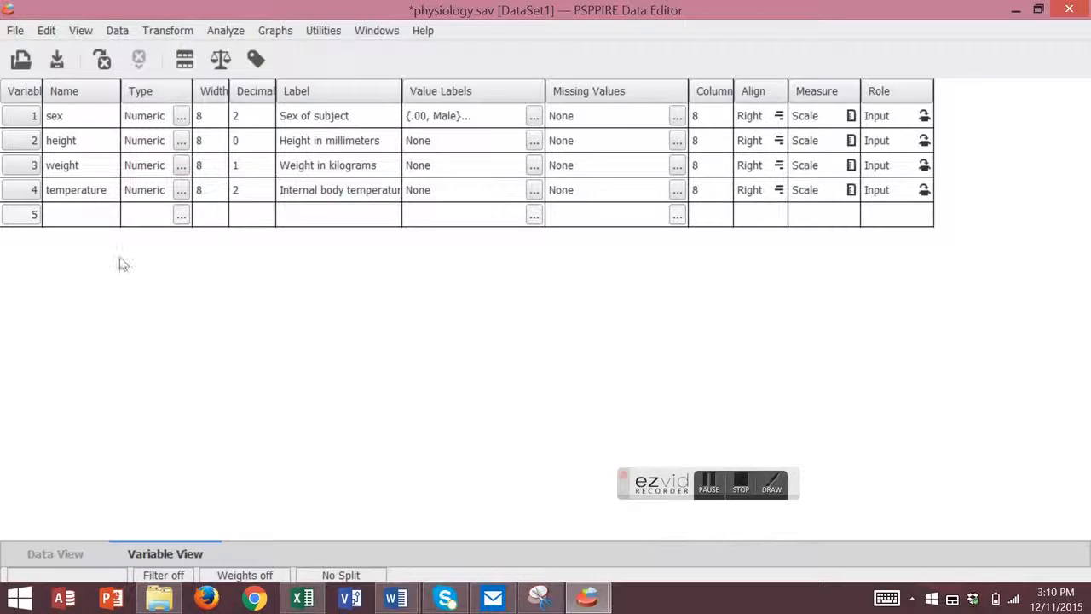
pyautogui.click(80, 31)
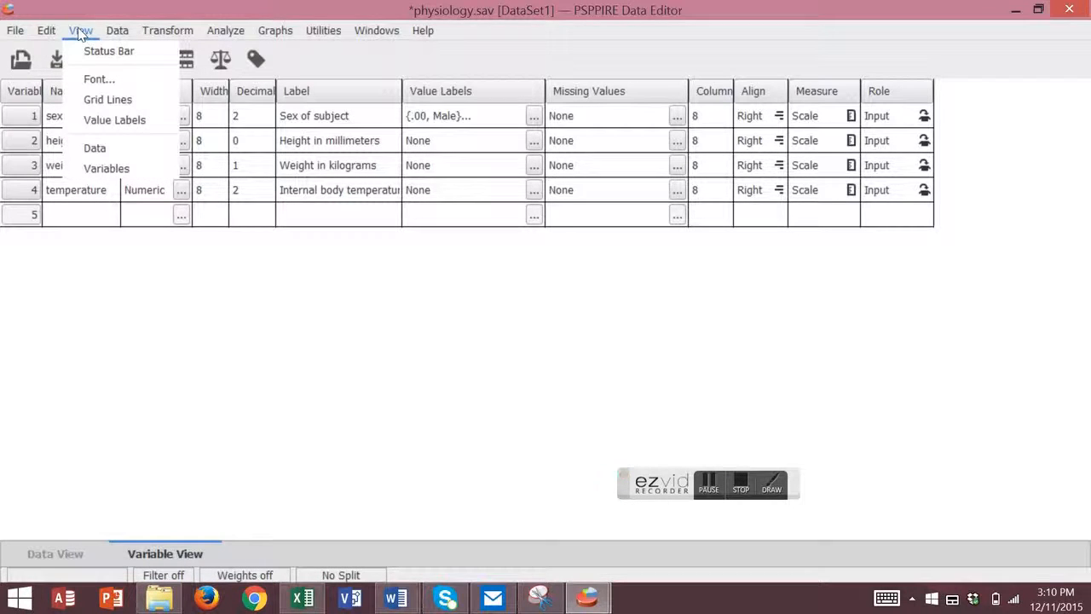
pyautogui.click(93, 147)
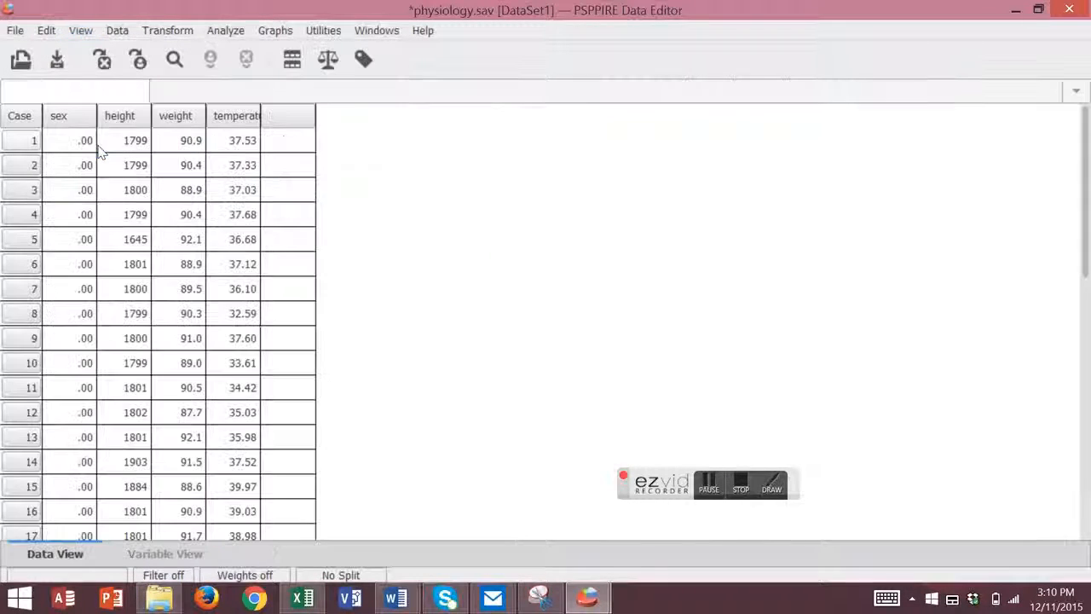
pyautogui.click(80, 30)
pyautogui.click(117, 171)
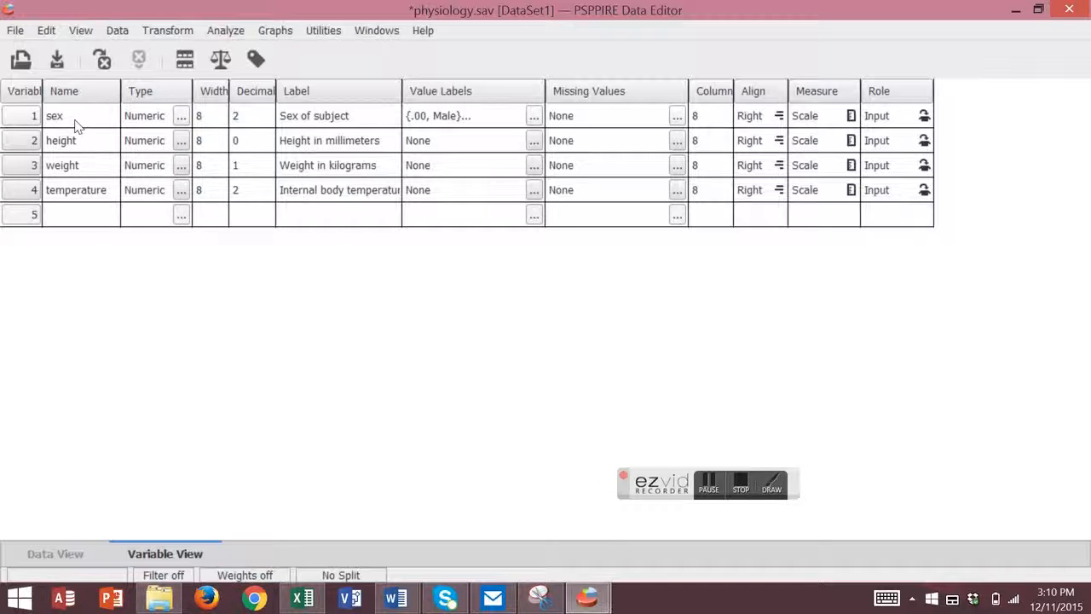
# - Review the type, value labels, missing values and measurement level options of the sex variable
pyautogui.click(181, 116)
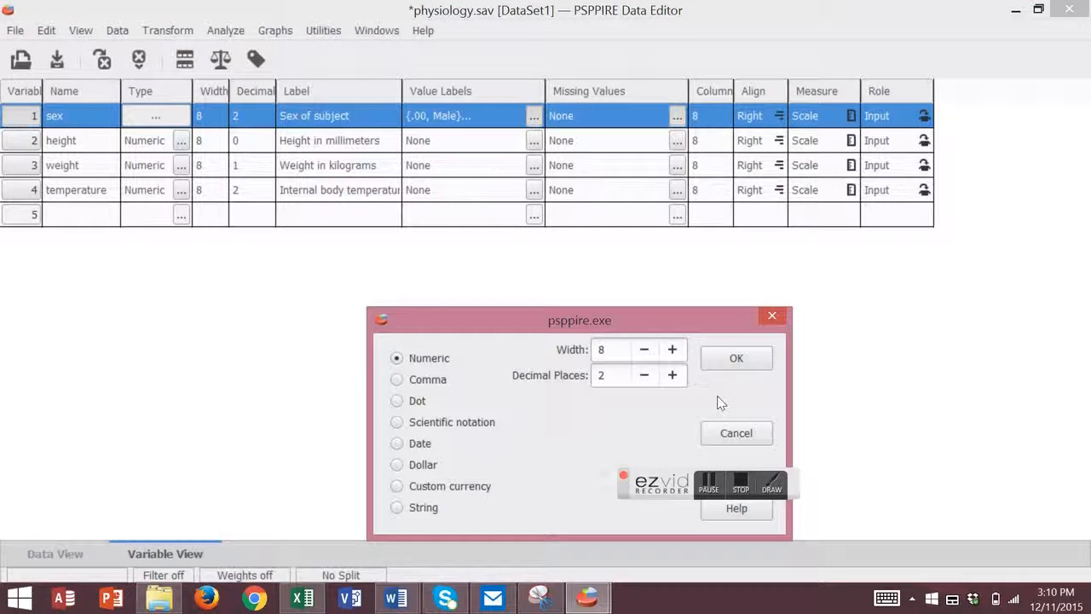
pyautogui.click(736, 435)
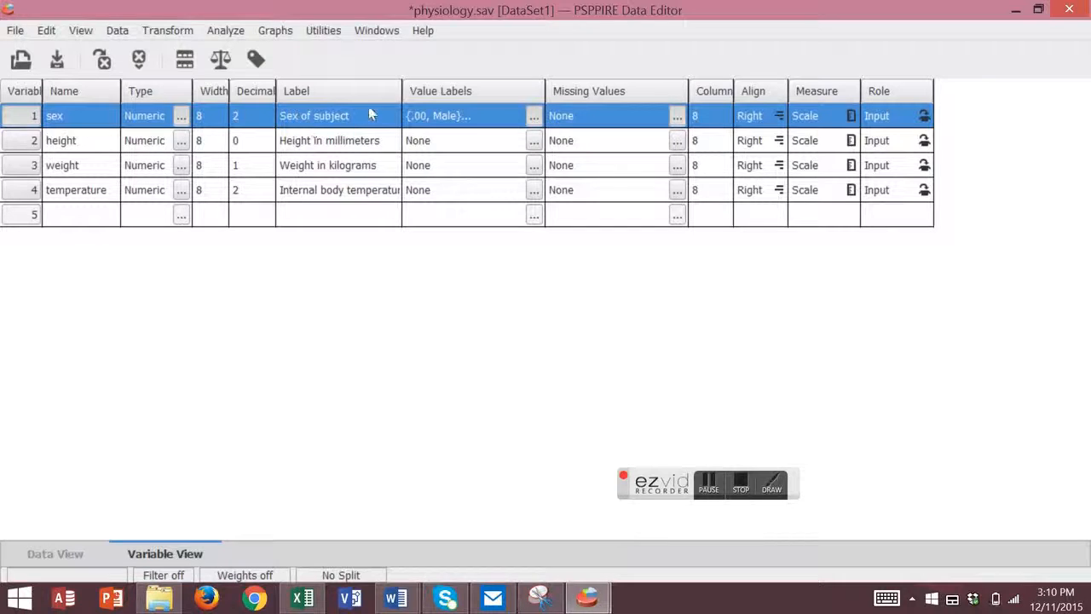
pyautogui.click(533, 116)
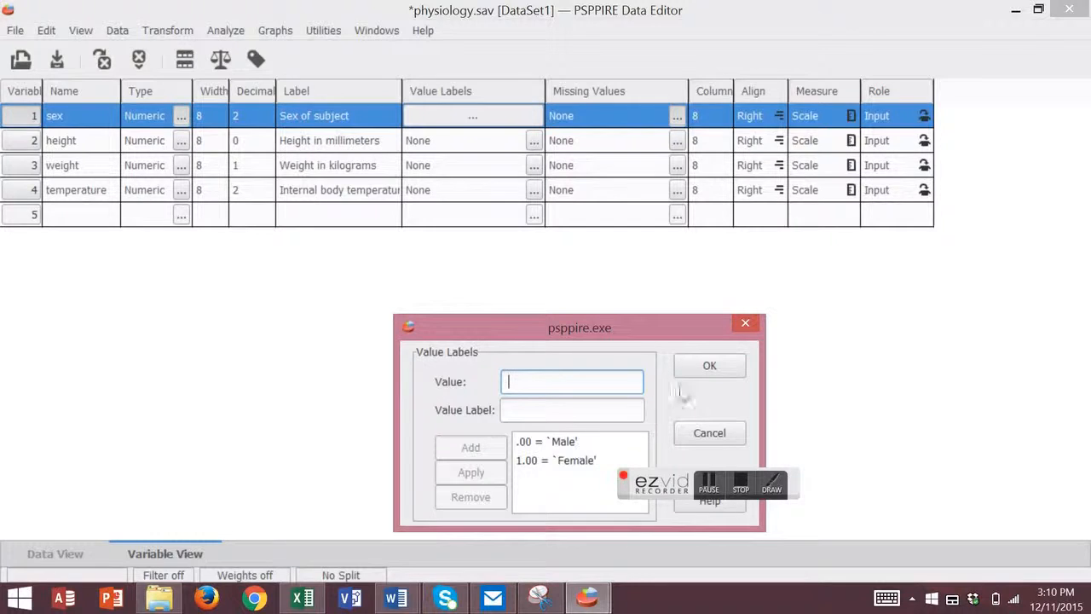
pyautogui.click(720, 435)
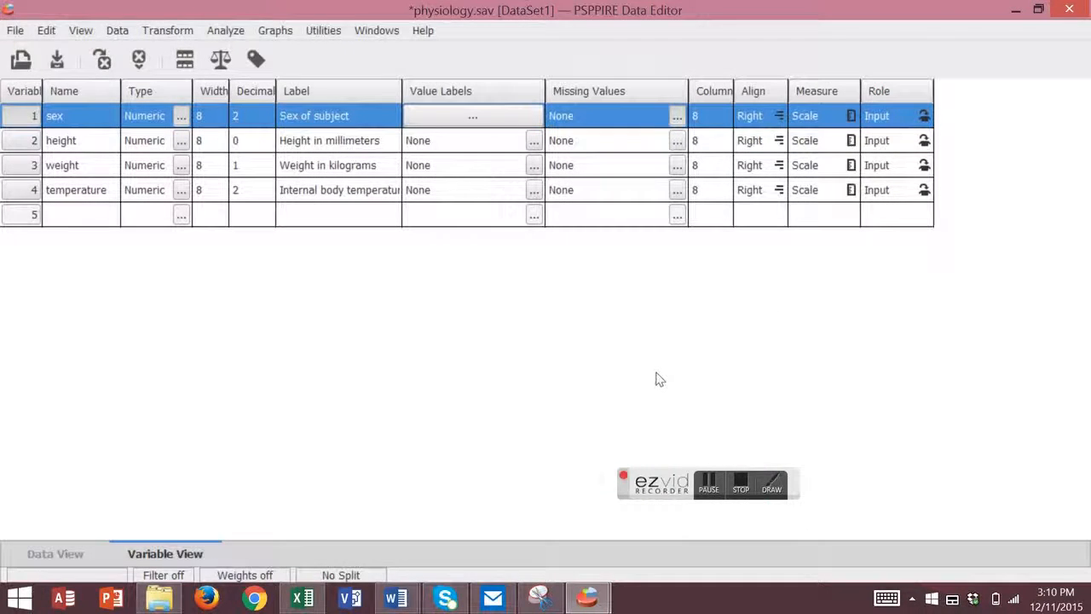
pyautogui.click(677, 116)
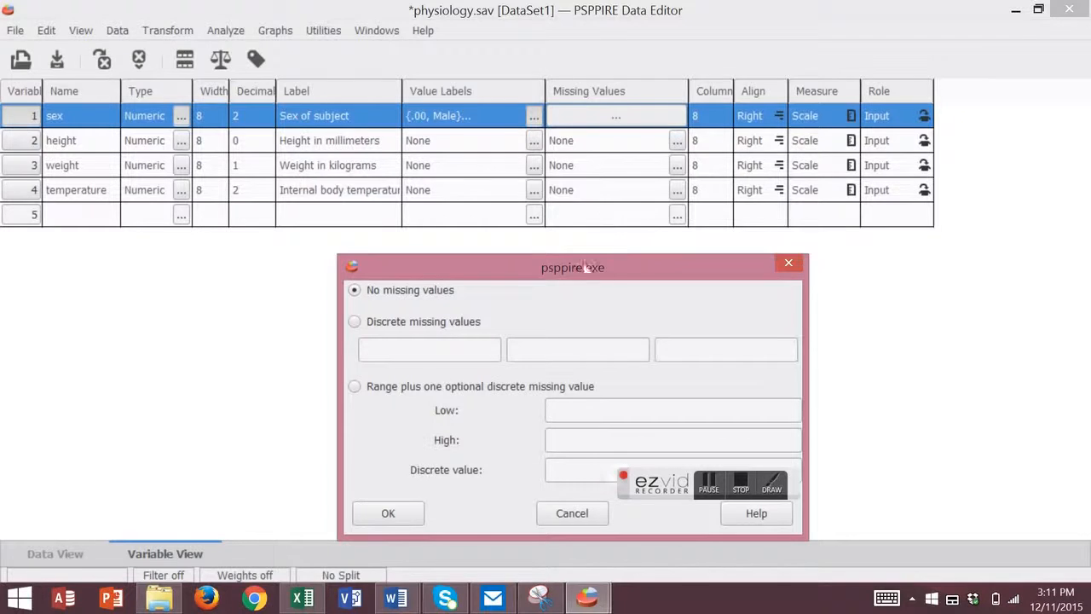
pyautogui.click(562, 512)
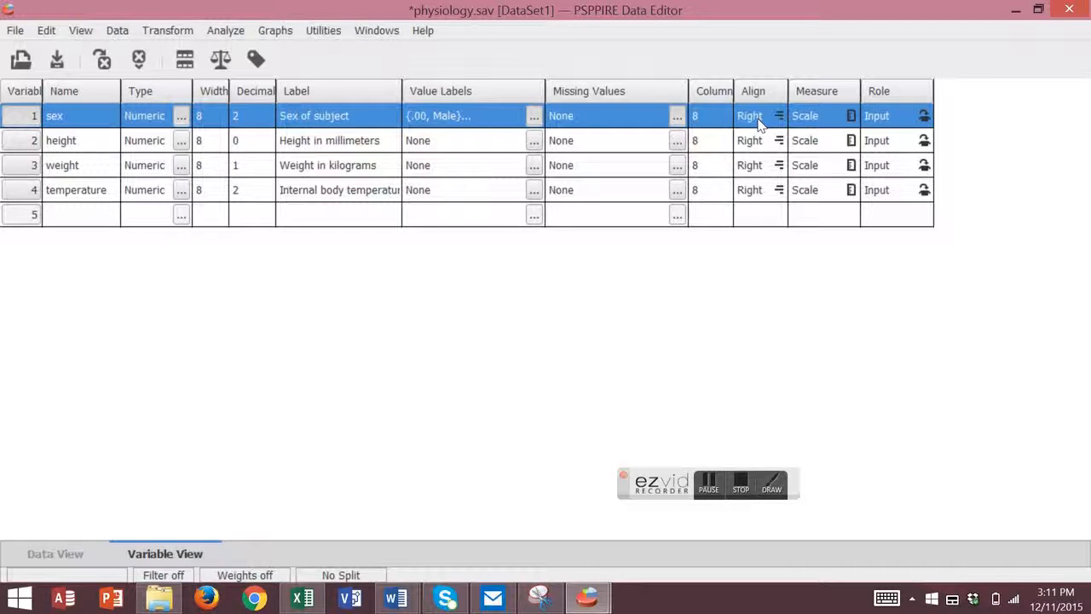
pyautogui.click(850, 117)
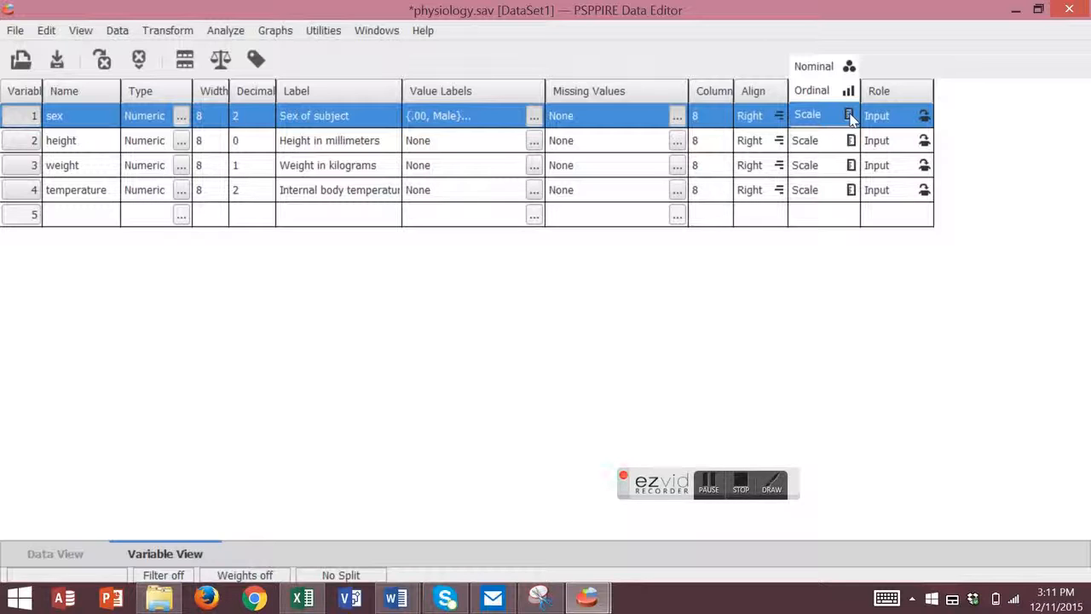
# - Return to the case data and run a Frequencies analysis on Sex of subject with the default statistics
pyautogui.click(50, 552)
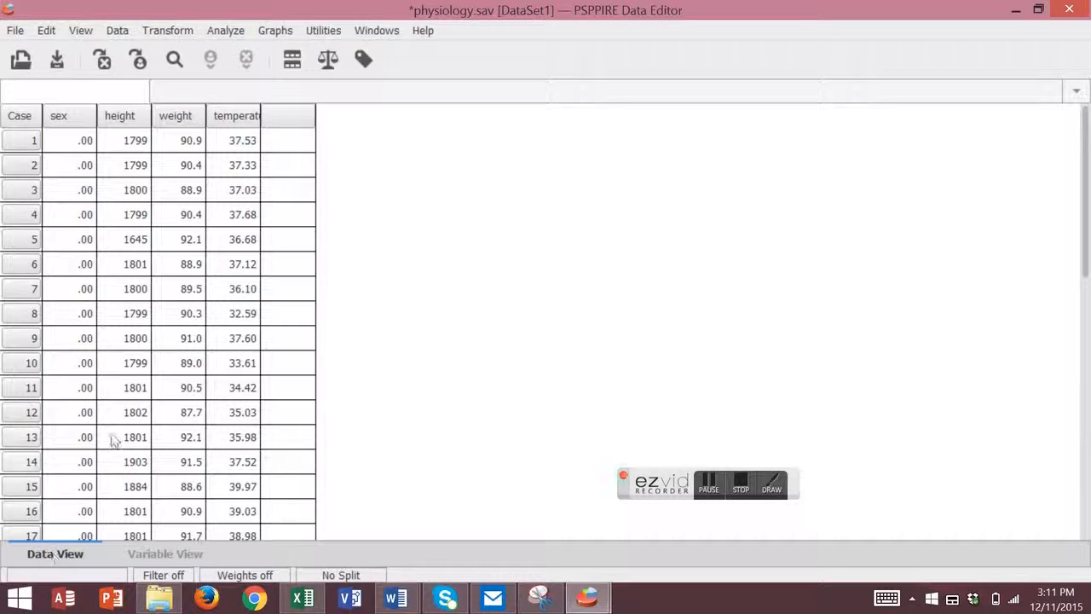
pyautogui.click(227, 31)
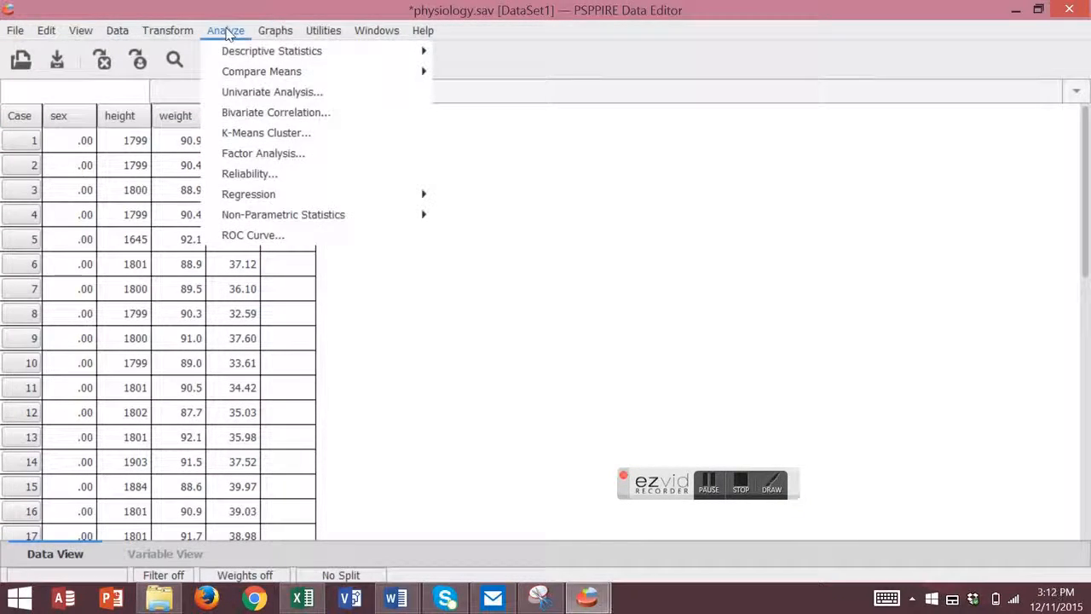
pyautogui.moveTo(233, 54)
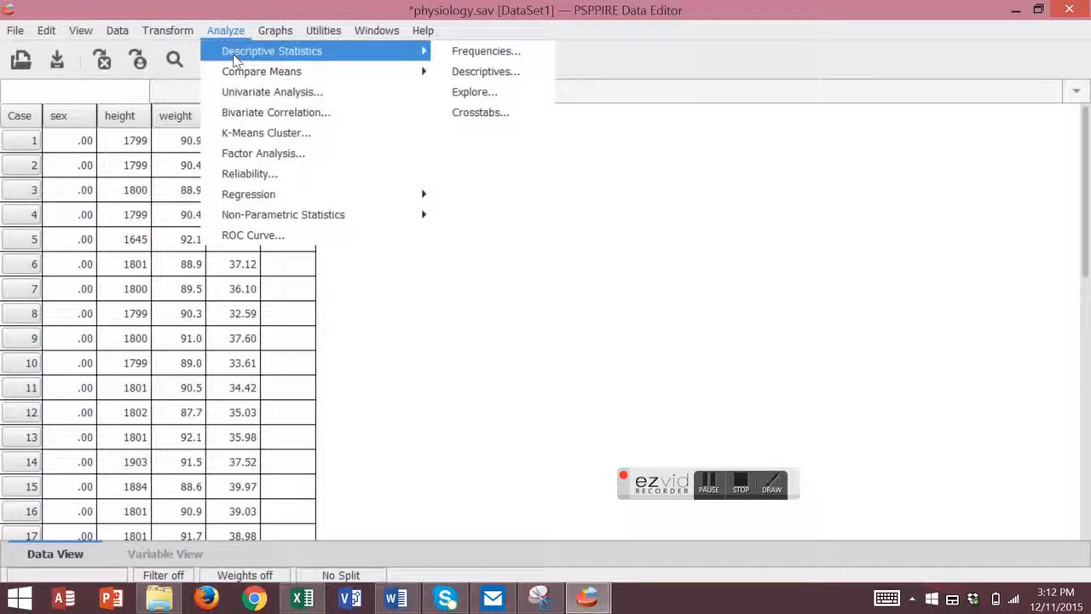
pyautogui.click(480, 52)
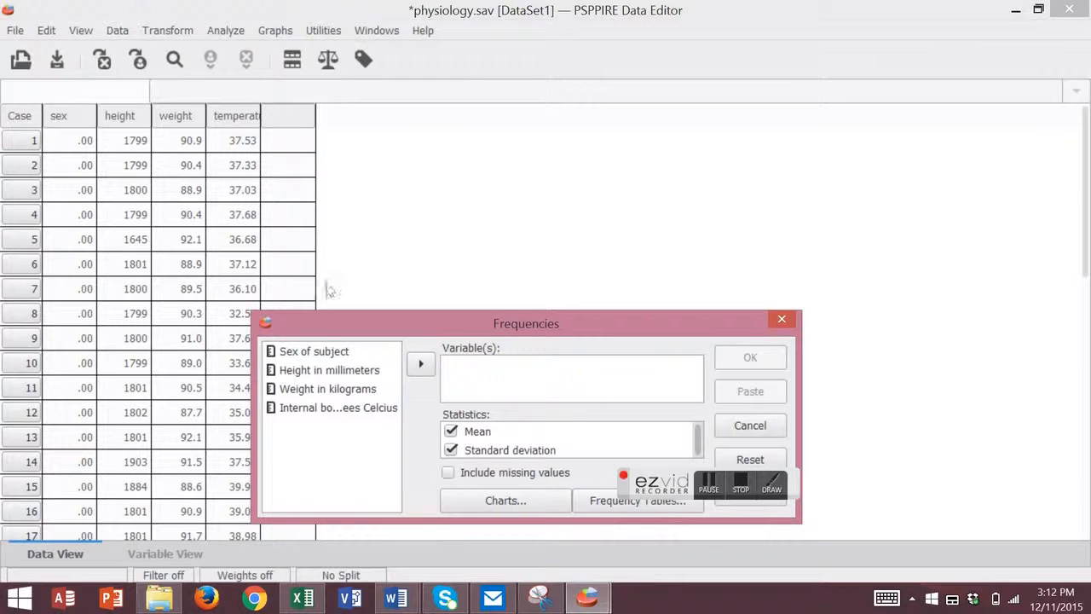
pyautogui.click(317, 352)
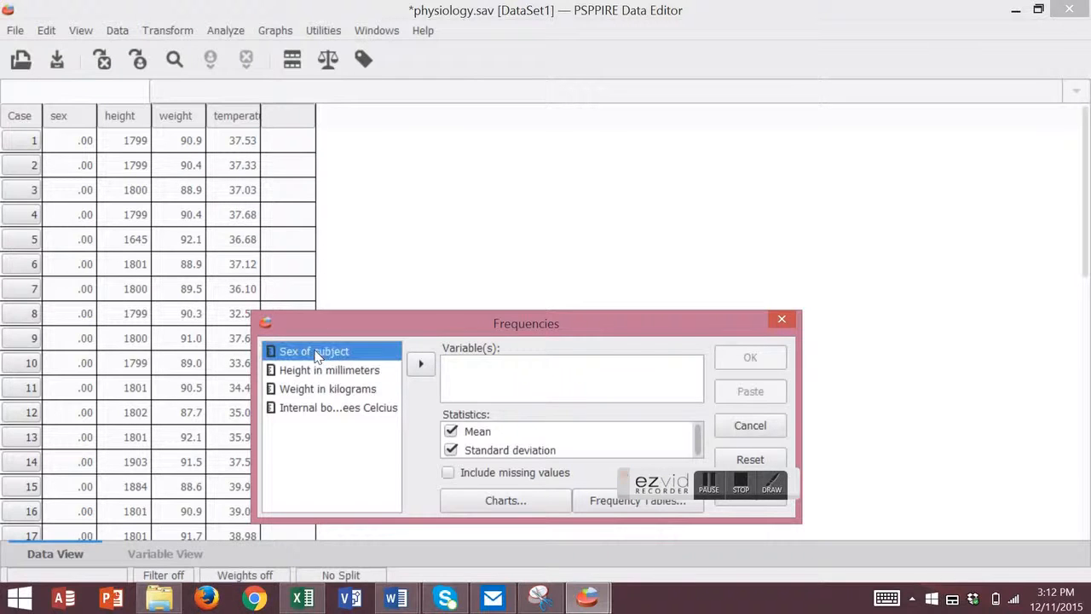
pyautogui.click(418, 366)
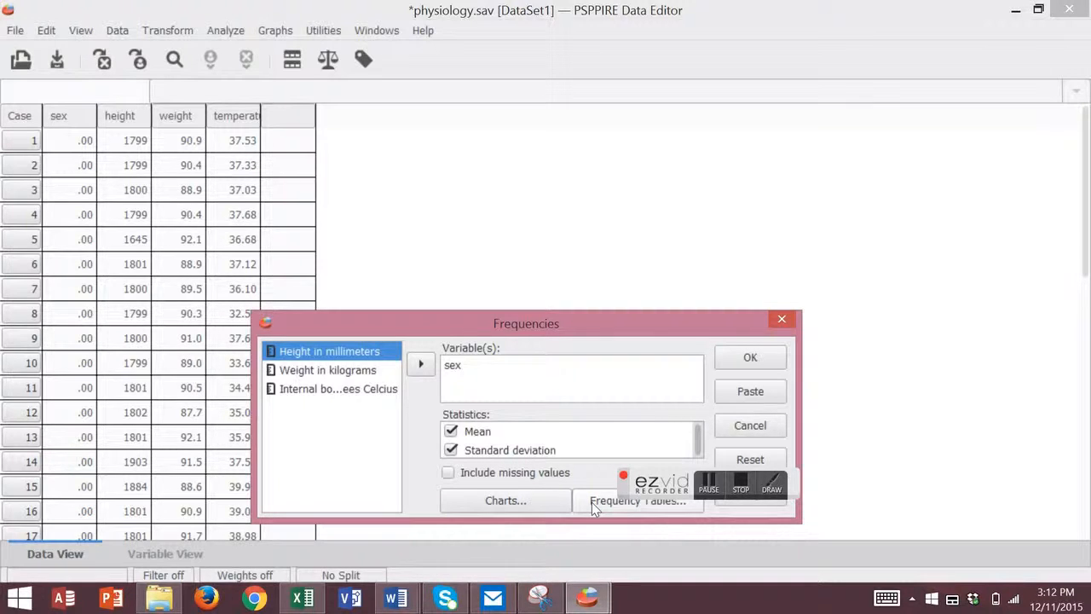
pyautogui.click(750, 360)
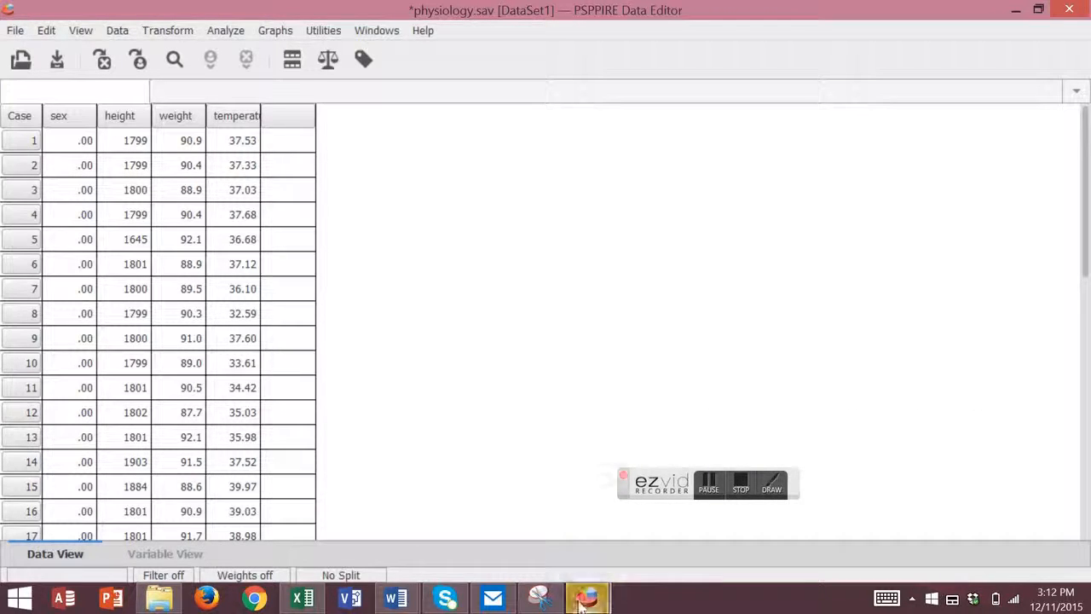
# - Read the frequency tables for sex in the output window, then minimize it to return to the data
pyautogui.moveTo(588, 604)
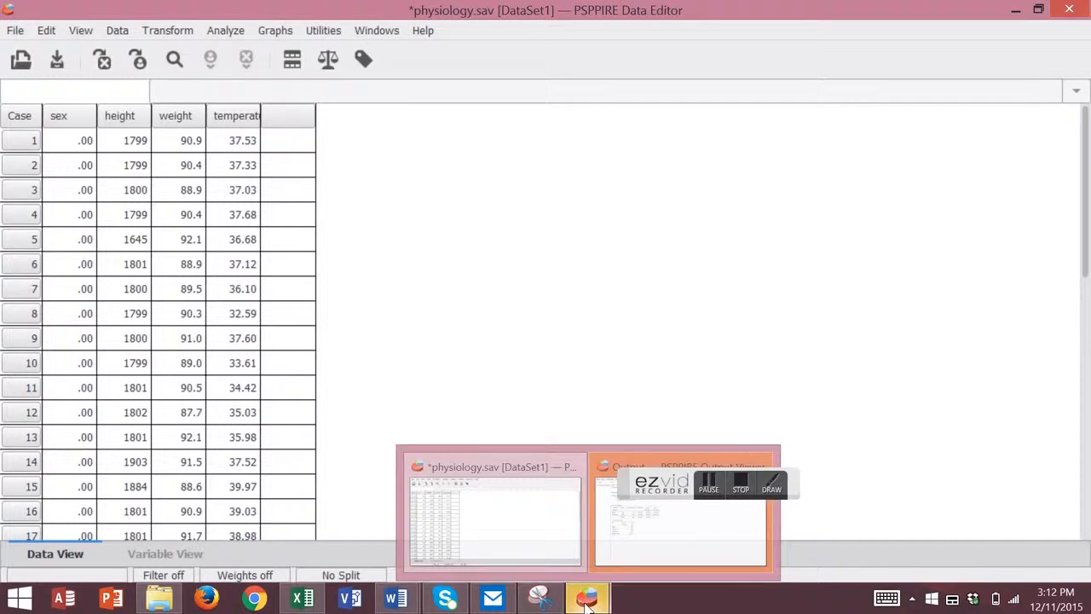
pyautogui.click(374, 31)
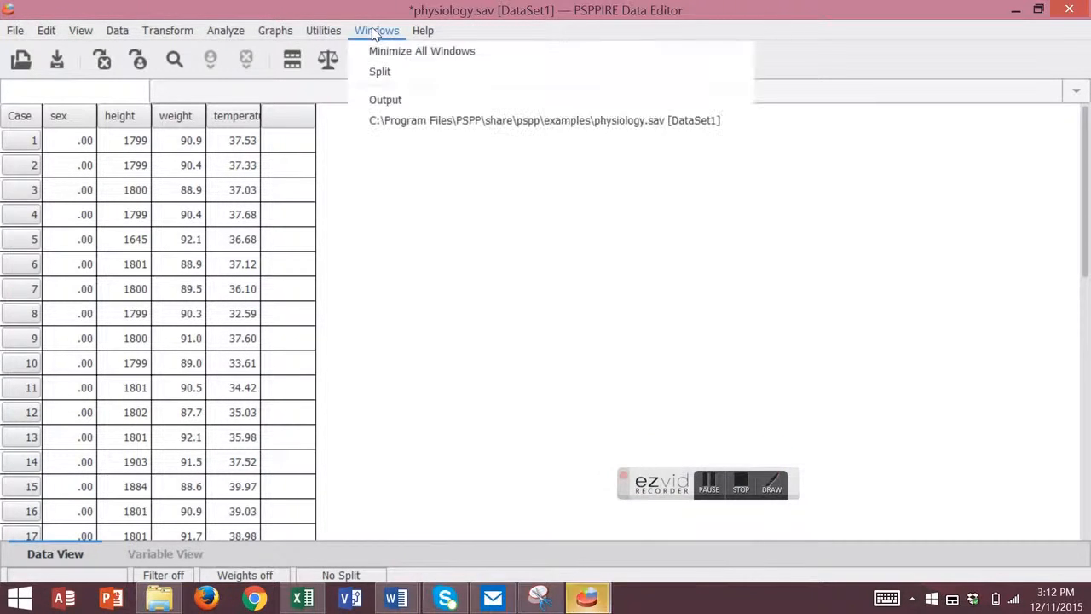
pyautogui.click(400, 101)
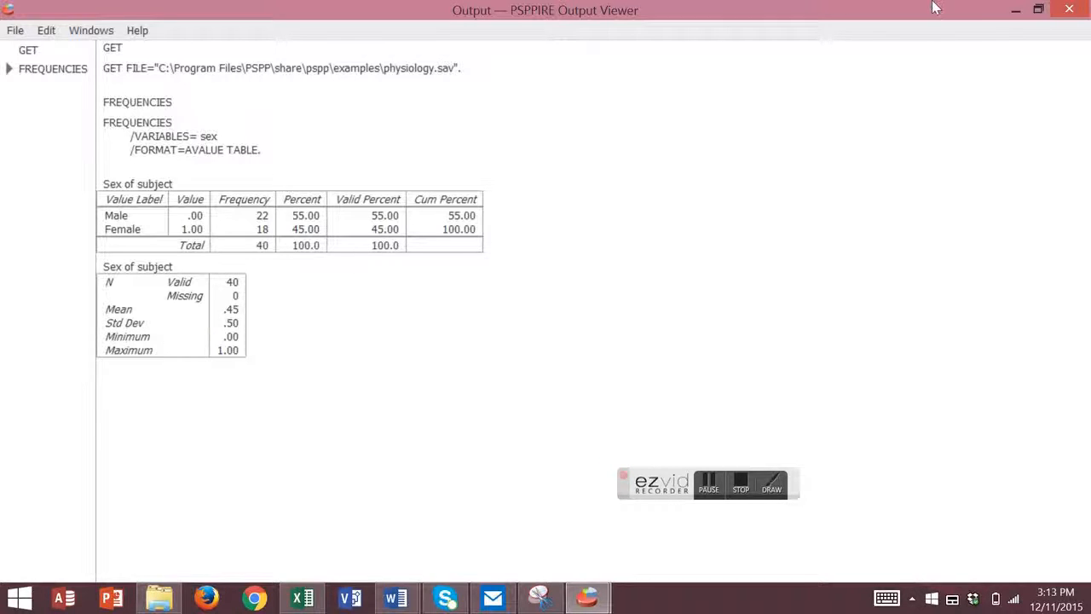
pyautogui.click(1015, 9)
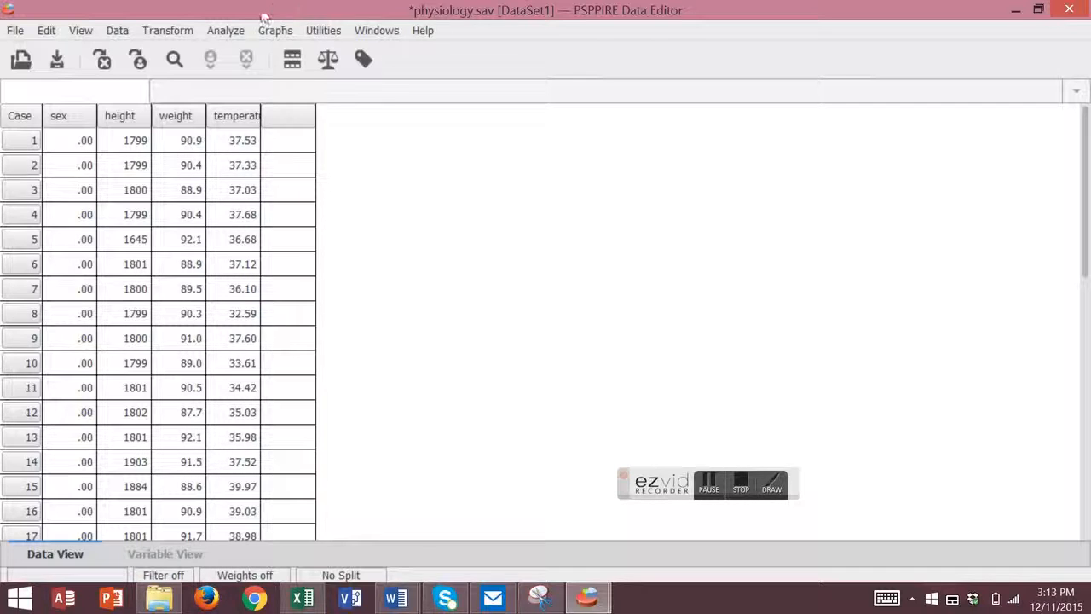
# - Run a Descriptives analysis on Internal body temperature in degrees Celcius with the default statistics
pyautogui.click(225, 33)
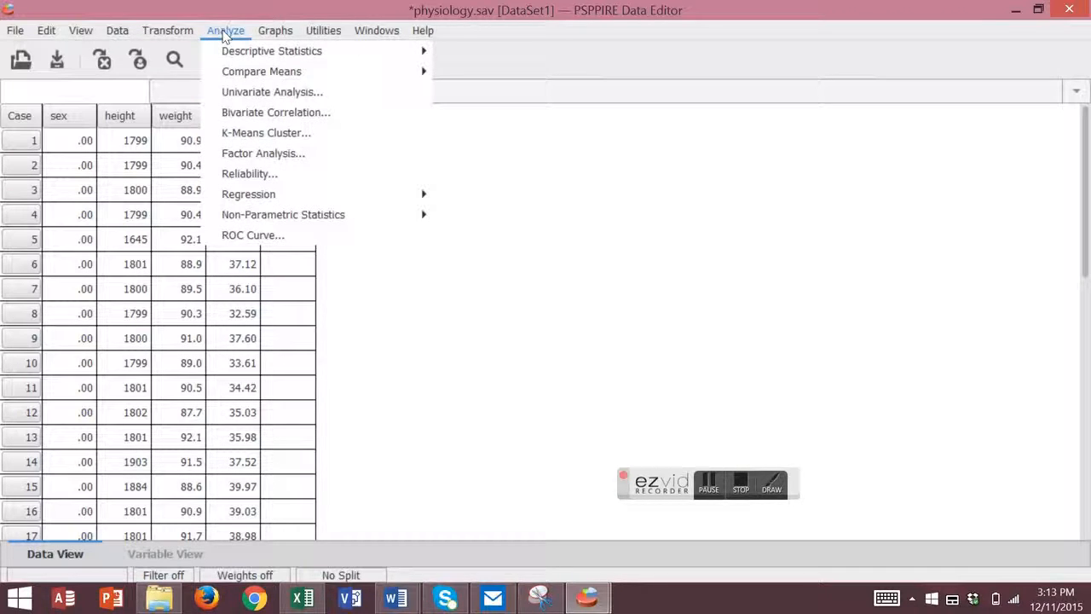
pyautogui.moveTo(228, 54)
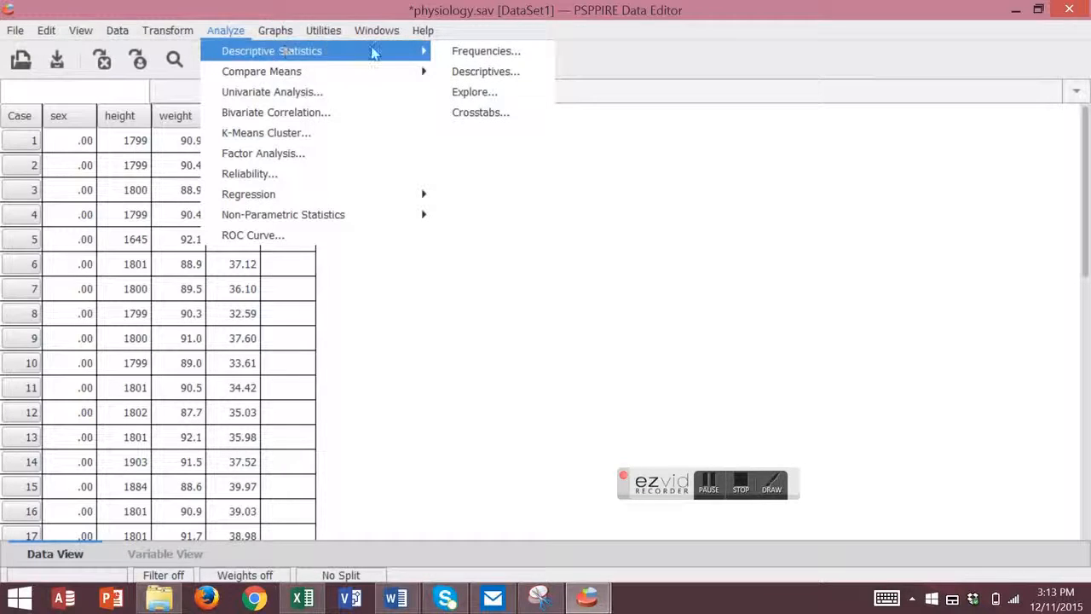
pyautogui.click(475, 73)
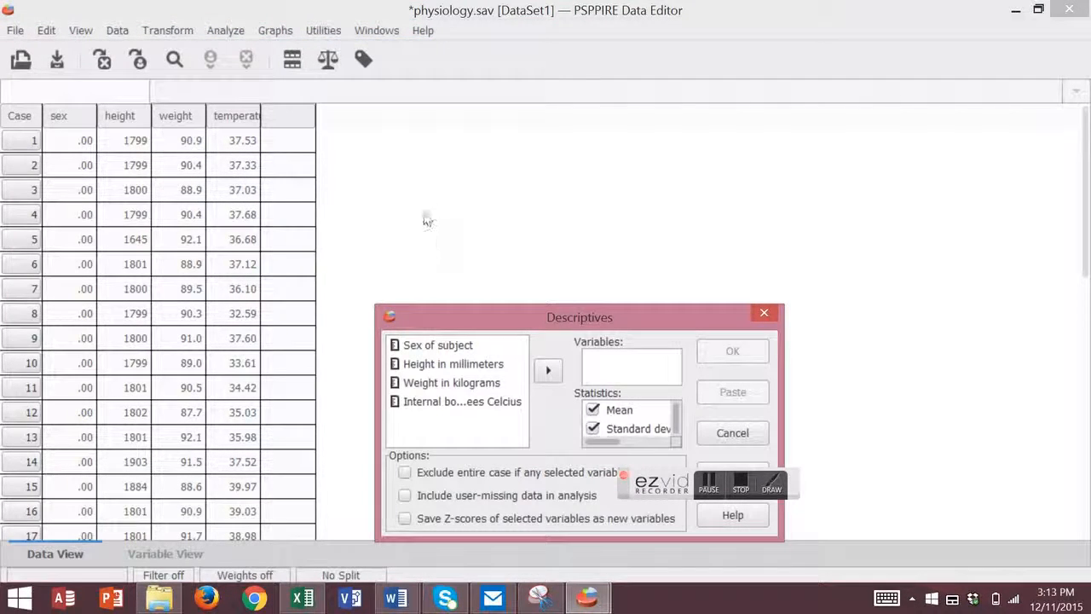
pyautogui.click(423, 404)
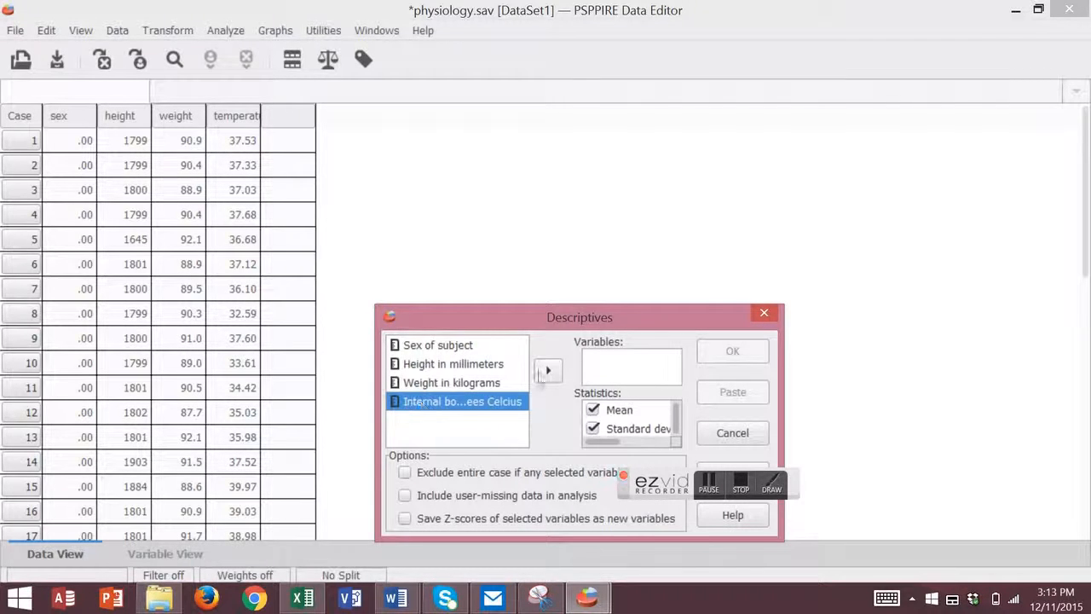
pyautogui.click(548, 372)
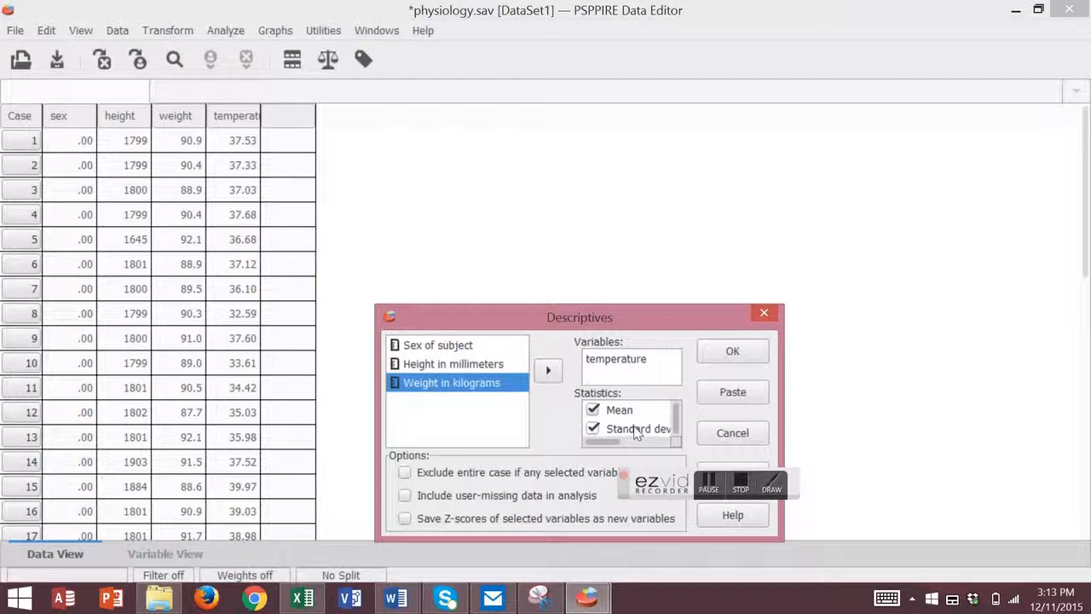
pyautogui.click(731, 350)
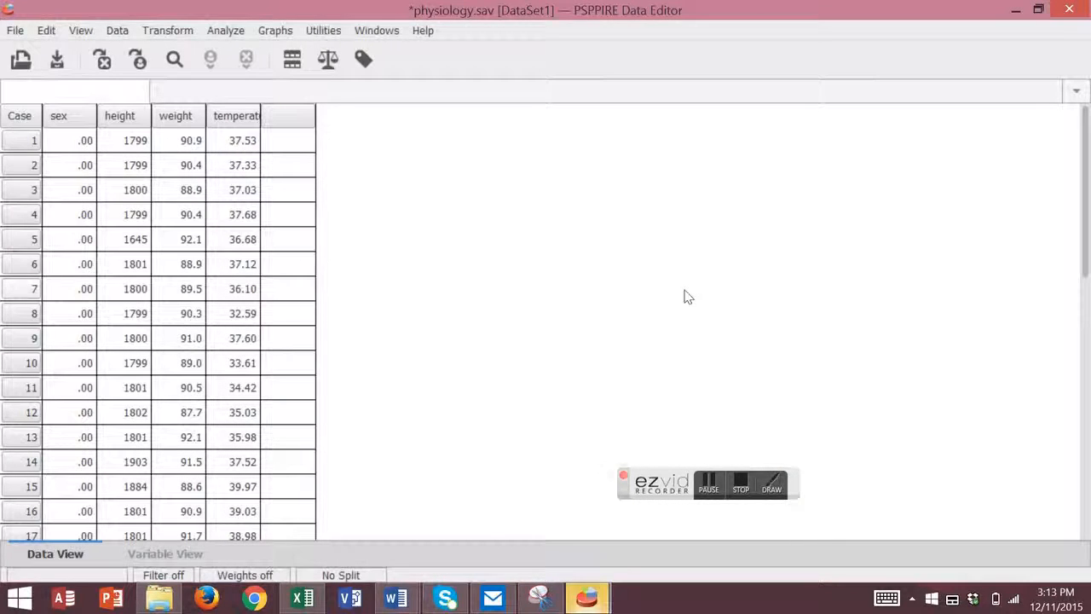
# - Read the descriptives table for temperature in the output window, then minimize it to return to the data
pyautogui.moveTo(596, 592)
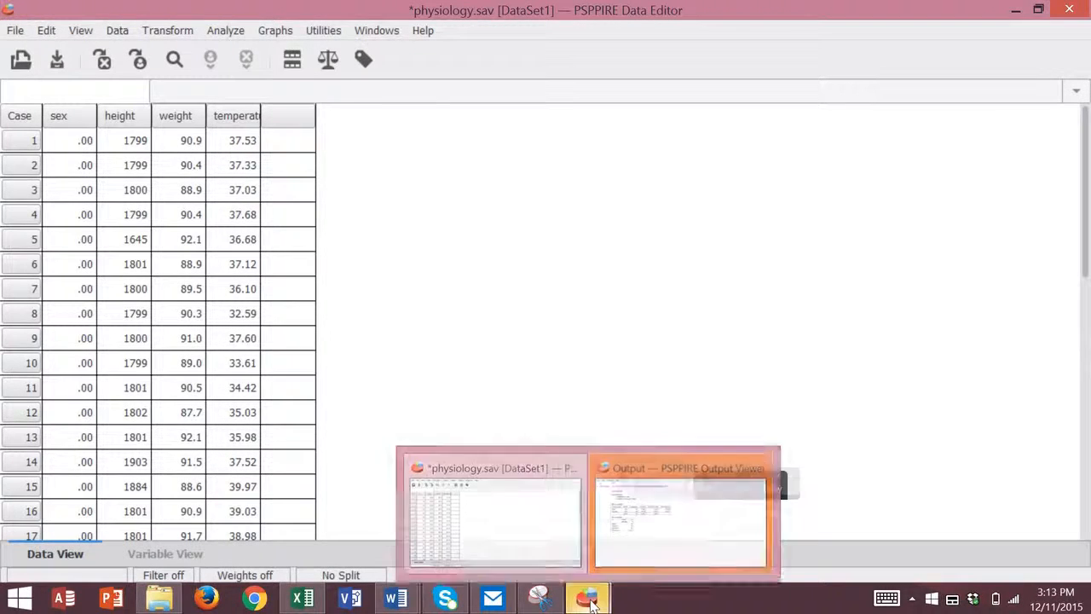
pyautogui.click(657, 545)
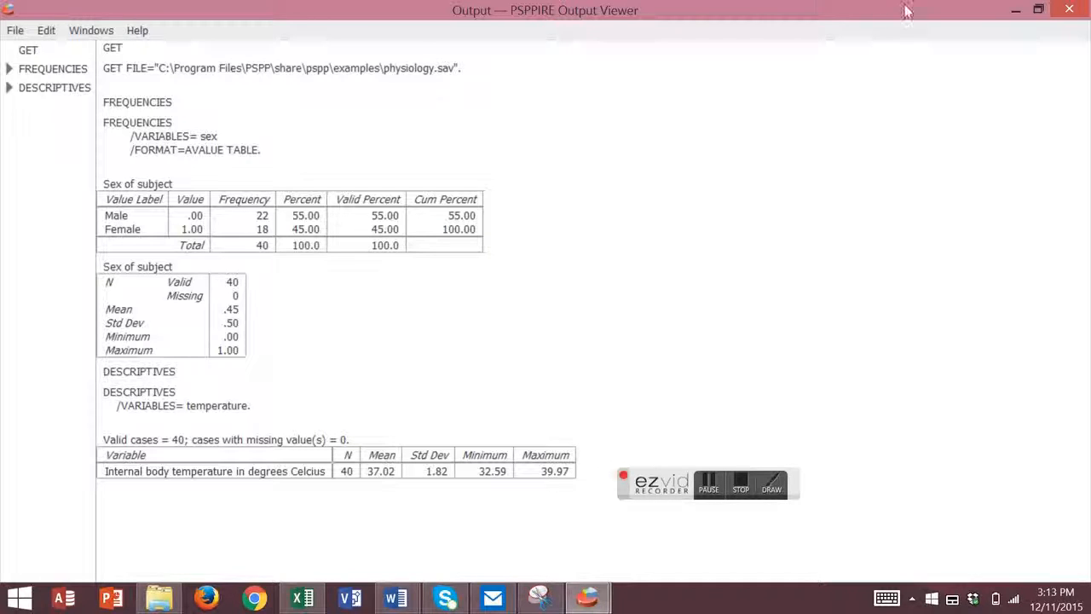
pyautogui.click(1015, 11)
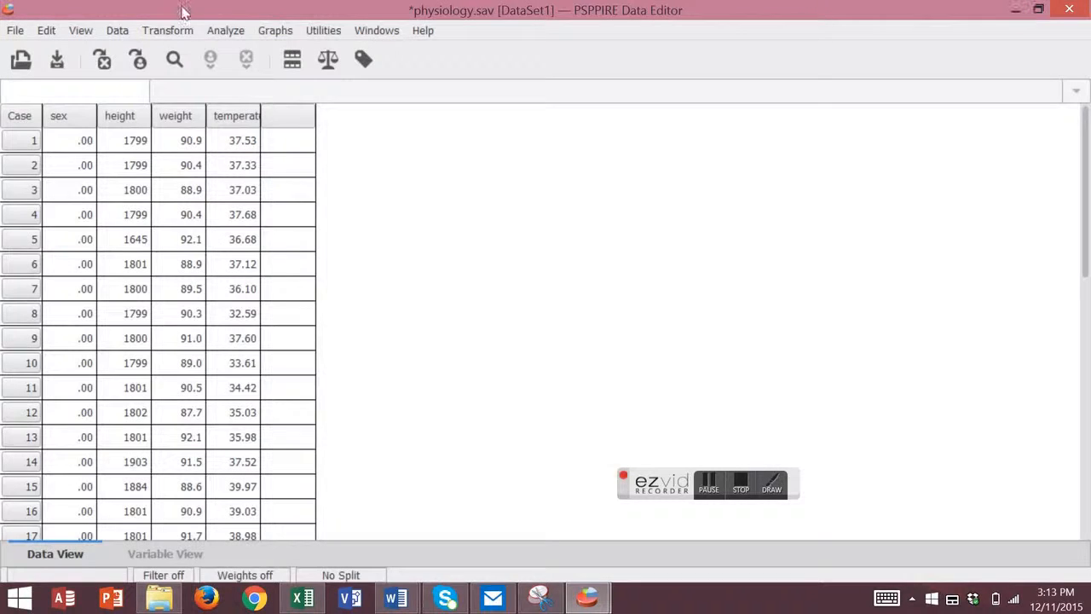
pyautogui.click(218, 33)
pyautogui.moveTo(230, 56)
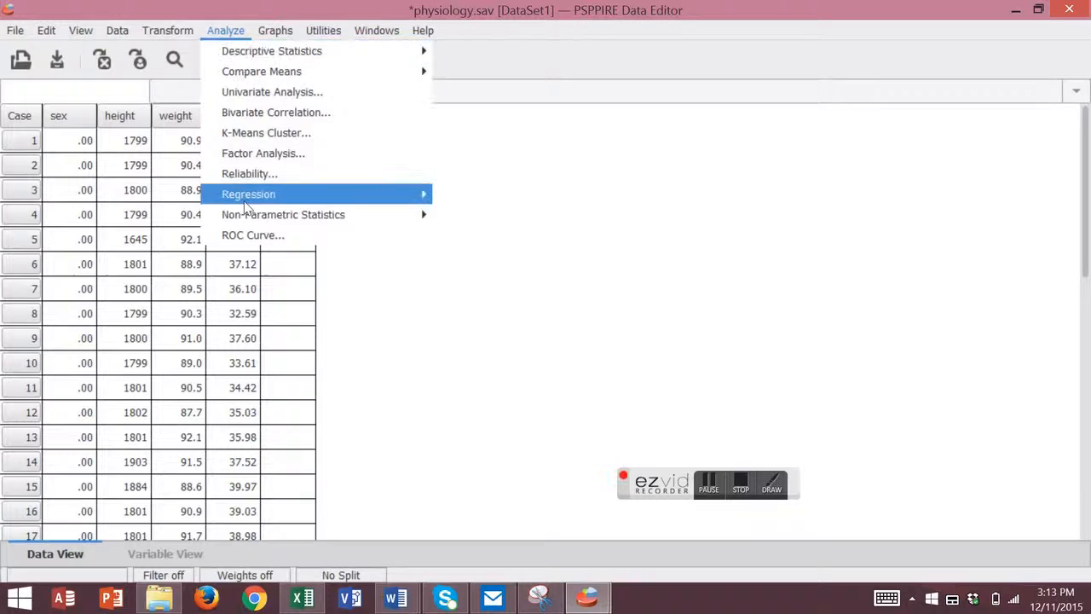
pyautogui.click(239, 112)
# - Create a scatterplot with Height in millimeters as the Y axis variable and Weight in kilograms as the X axis variable
pyautogui.click(211, 32)
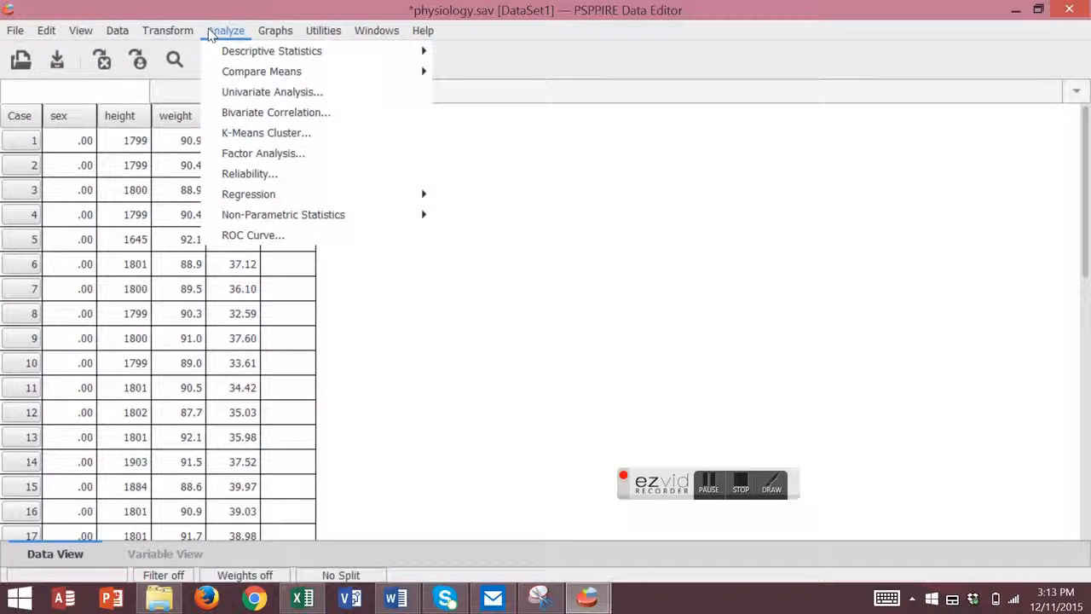
pyautogui.moveTo(276, 36)
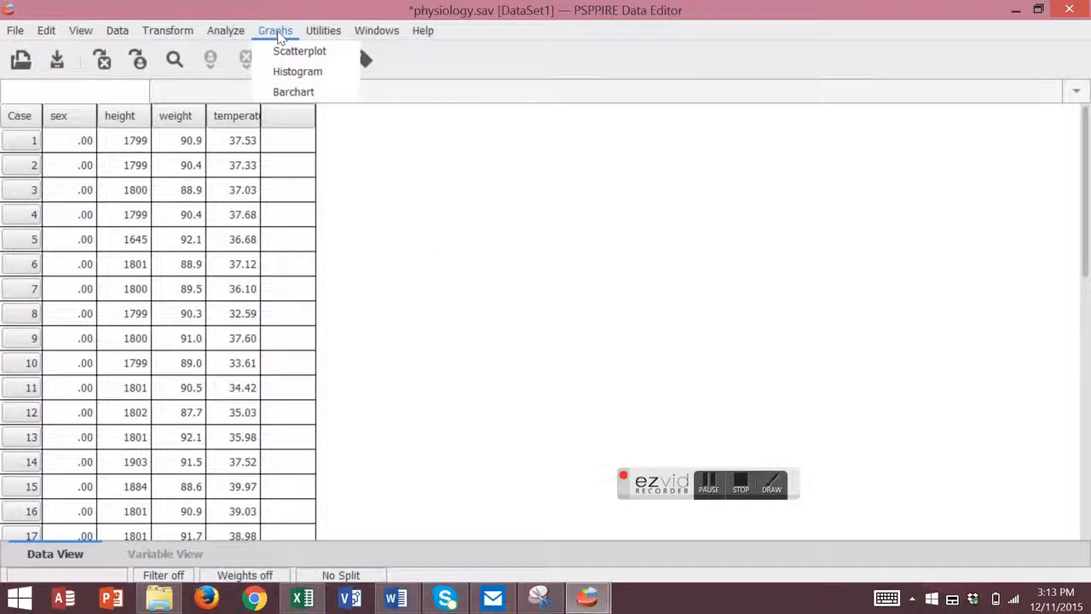
pyautogui.click(288, 51)
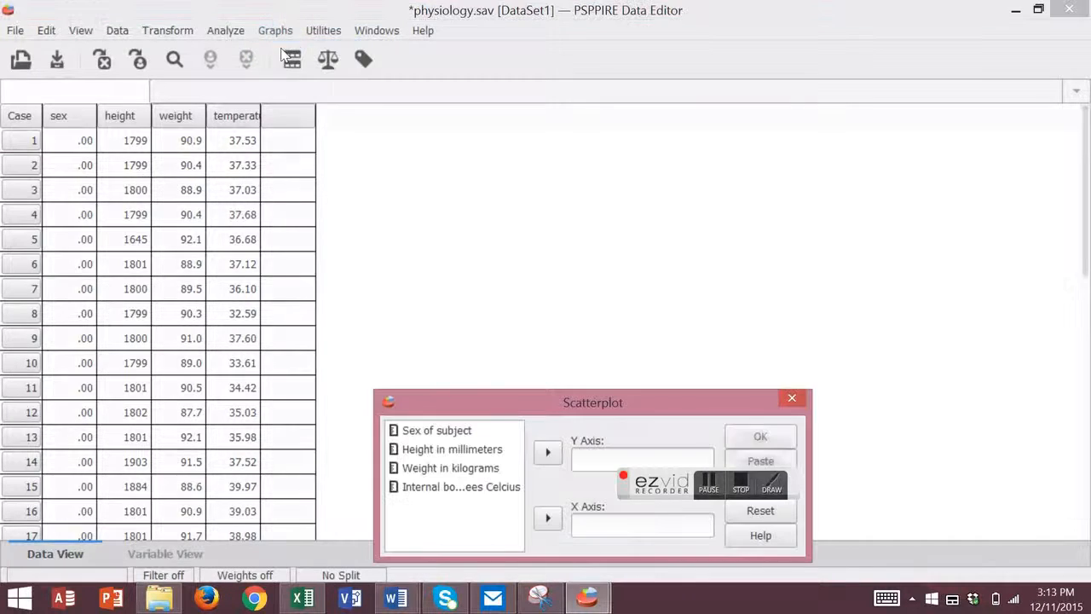
pyautogui.moveTo(471, 405); pyautogui.dragTo(415, 249)
pyautogui.click(395, 290)
pyautogui.click(489, 293)
pyautogui.click(408, 311)
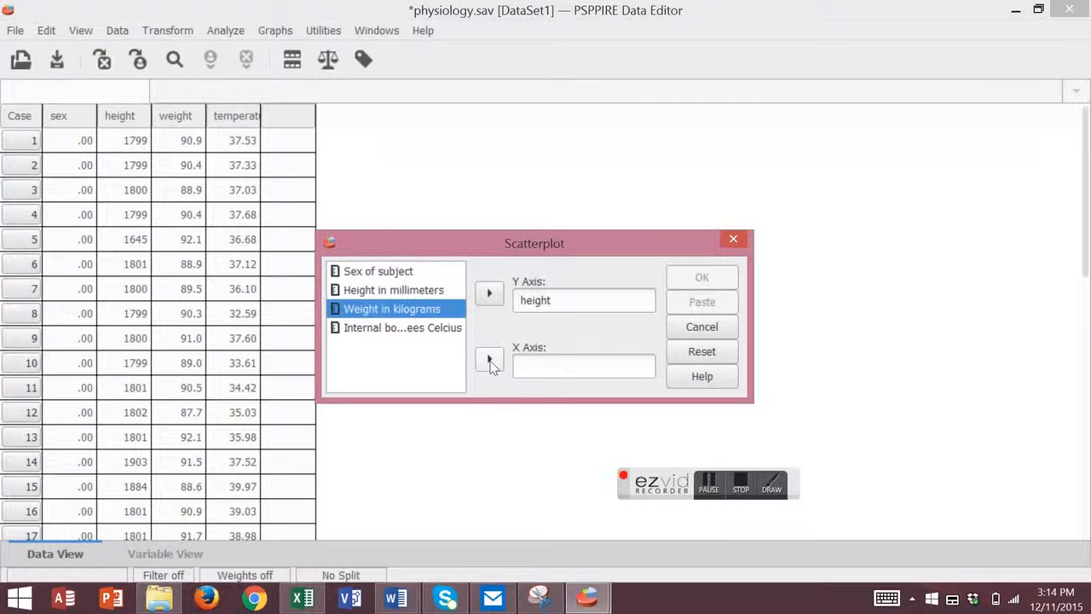
pyautogui.click(489, 359)
pyautogui.click(692, 281)
# - Examine the scatterplot of height and weight in the output window, then minimize it to return to the data
pyautogui.moveTo(586, 596)
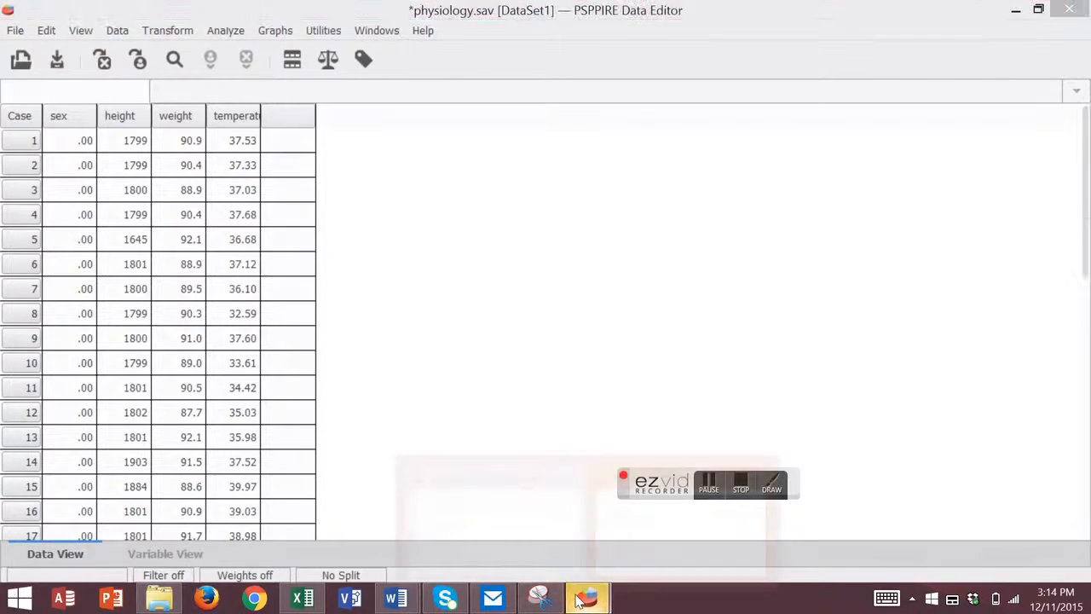
pyautogui.click(647, 465)
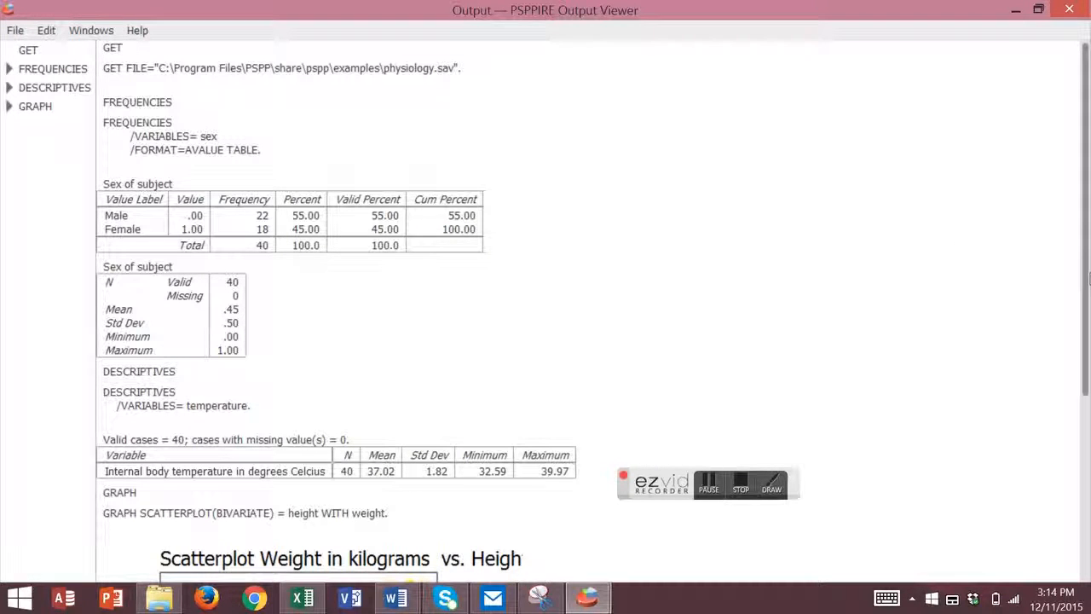
pyautogui.scroll(-5, 495, 377)
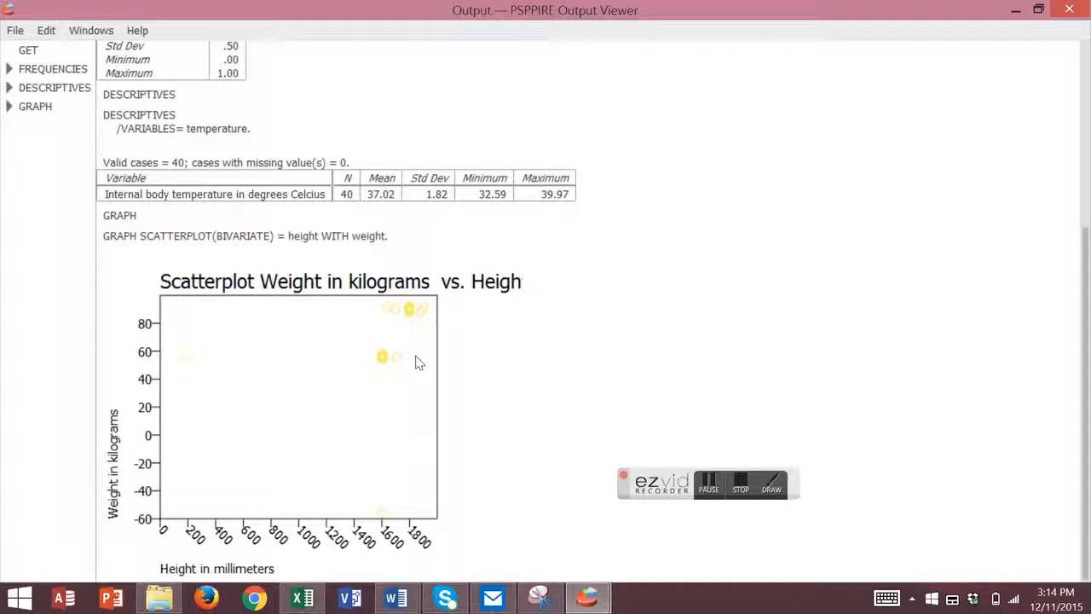
pyautogui.click(1014, 9)
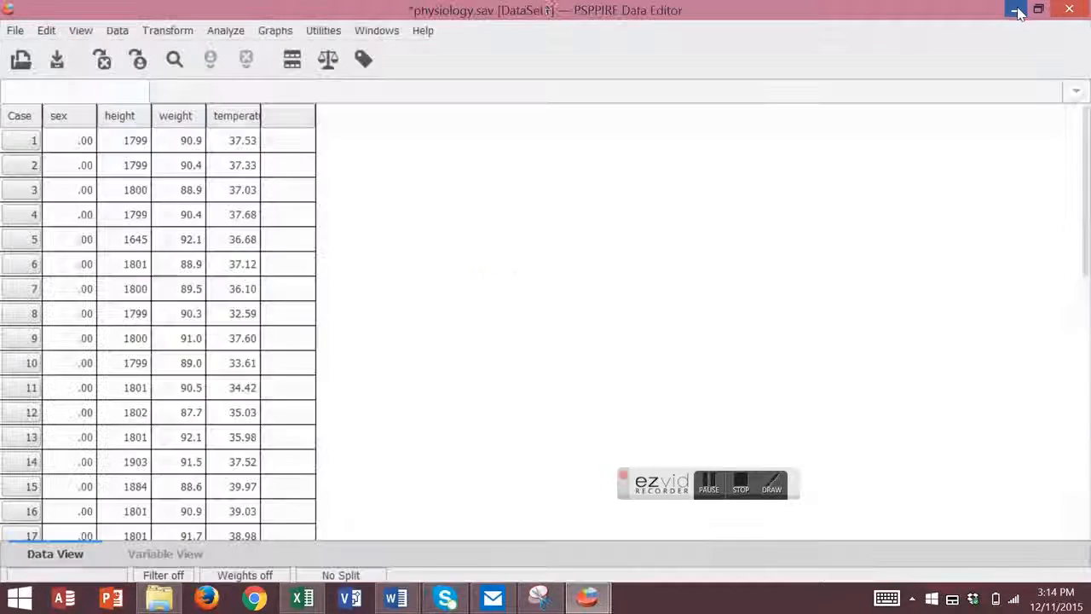
# - Create a histogram of Internal body temperature in degrees Celcius without a normal curve
pyautogui.click(274, 30)
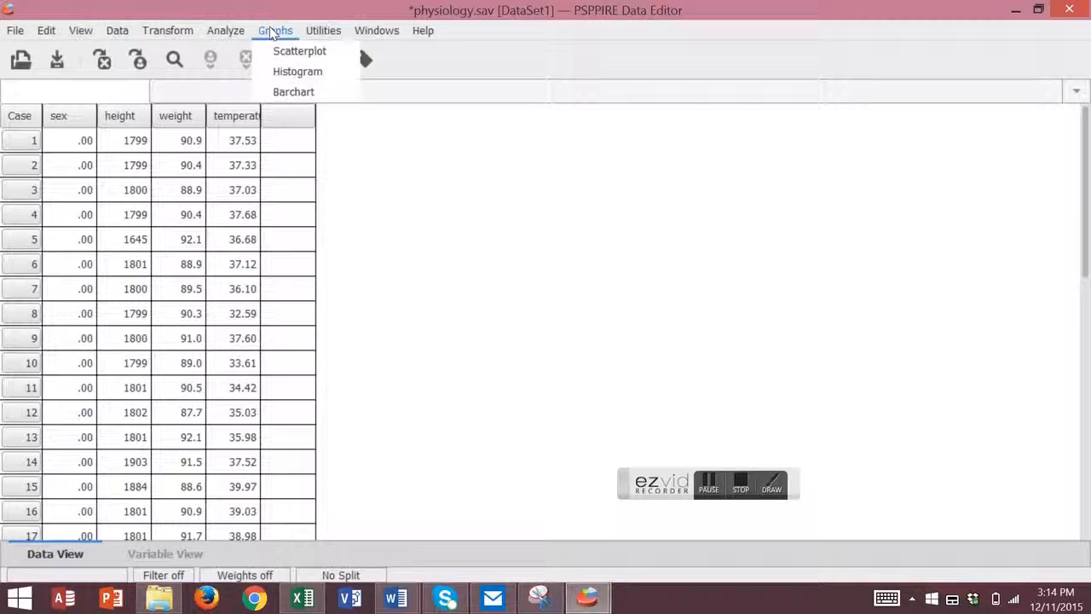
pyautogui.click(276, 68)
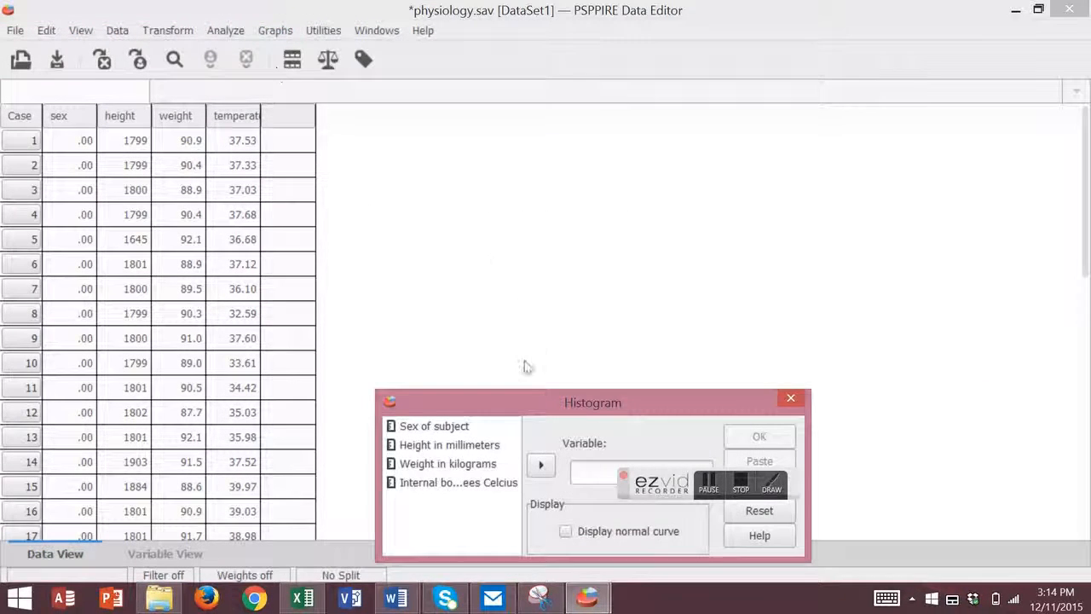
pyautogui.moveTo(523, 392); pyautogui.dragTo(474, 244)
pyautogui.click(413, 333)
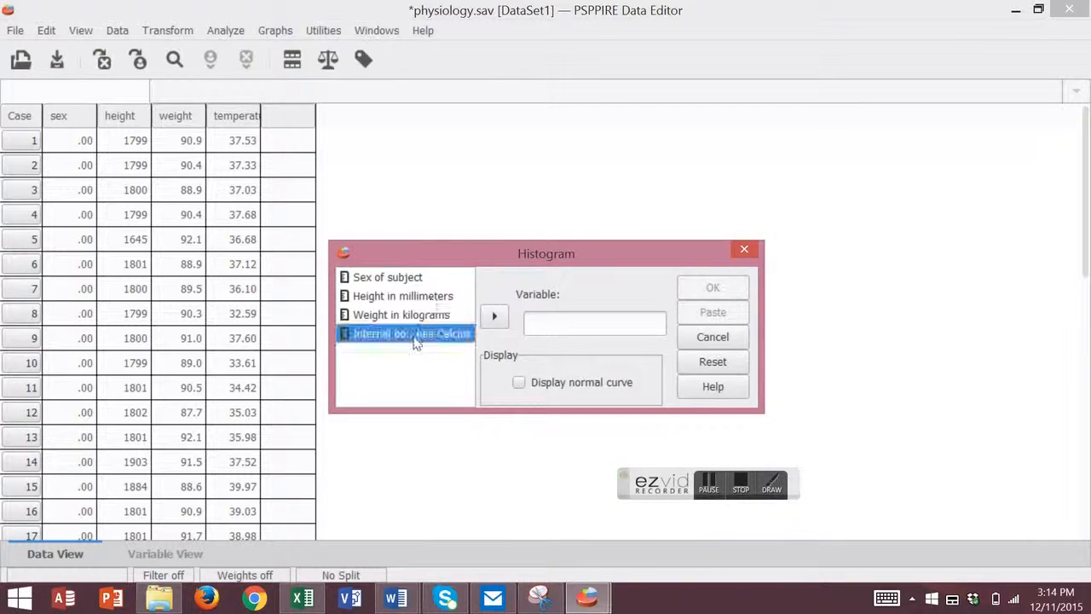
pyautogui.click(492, 318)
pyautogui.click(712, 287)
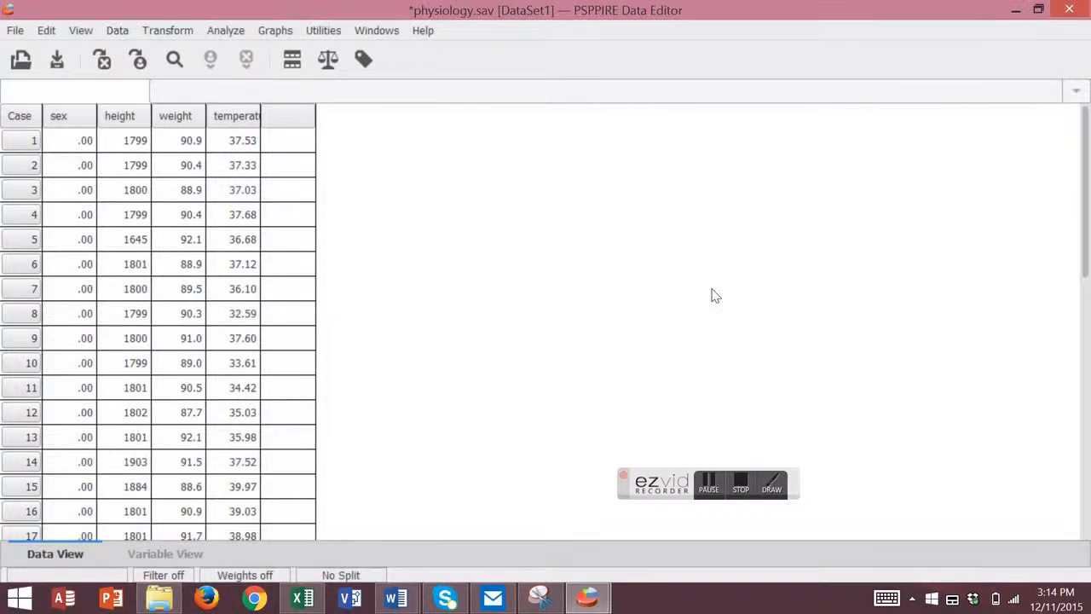
# - Examine the temperature histogram at the end of the output
pyautogui.moveTo(586, 597)
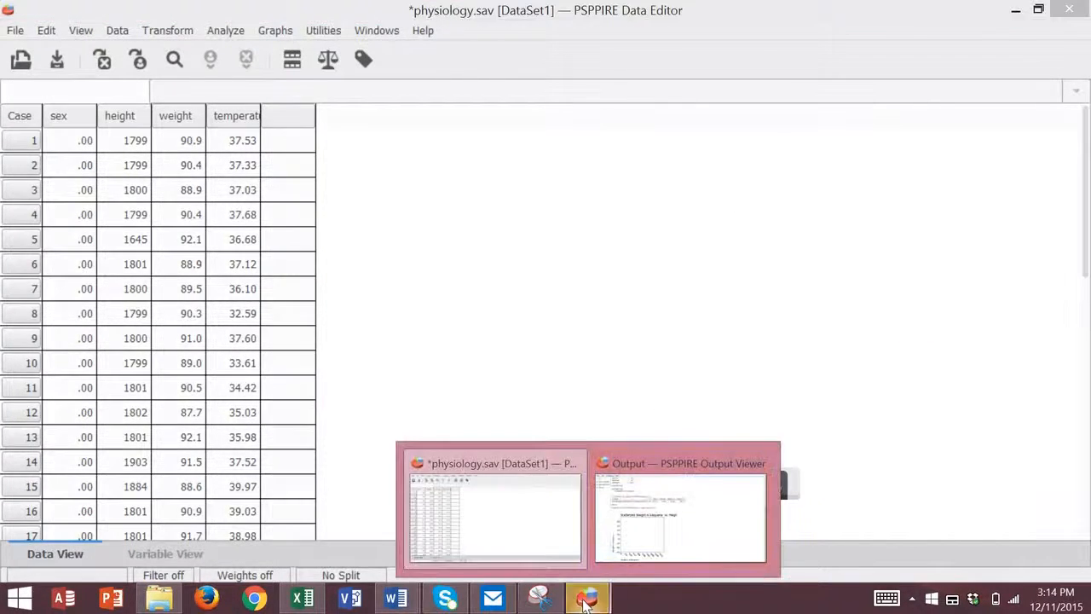
pyautogui.click(656, 527)
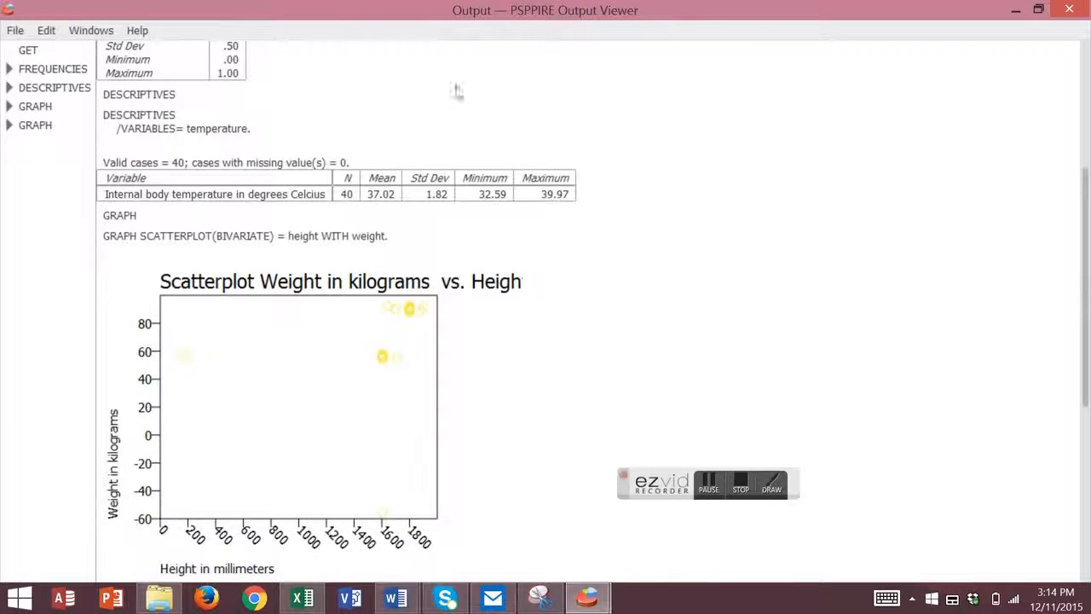
pyautogui.moveTo(1088, 223); pyautogui.dragTo(1088, 400)
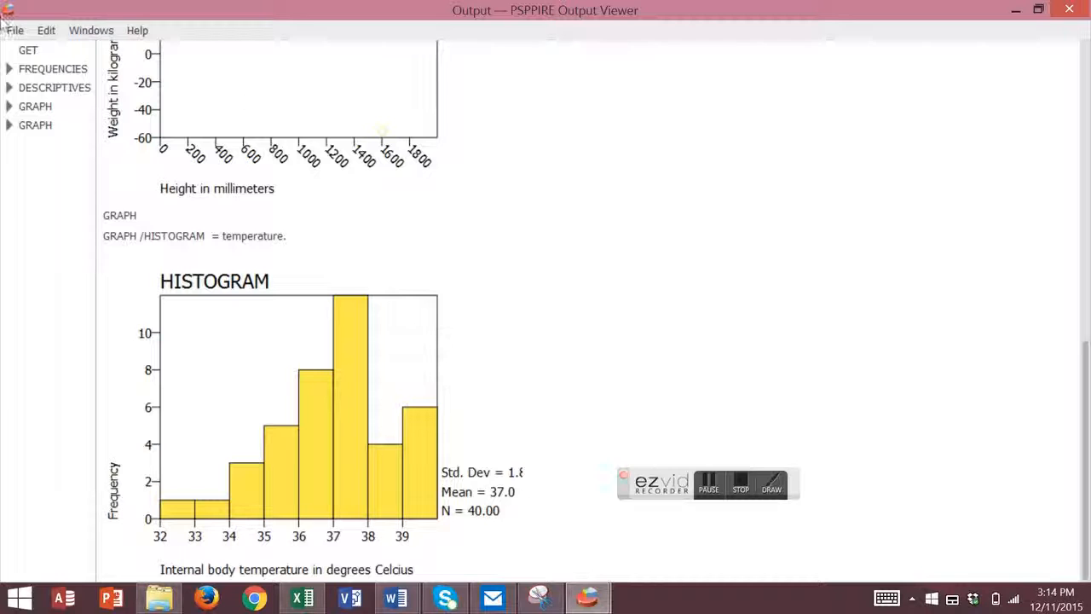
# - Review the file formats available for exporting the output, then cancel the export
pyautogui.click(14, 31)
pyautogui.click(27, 49)
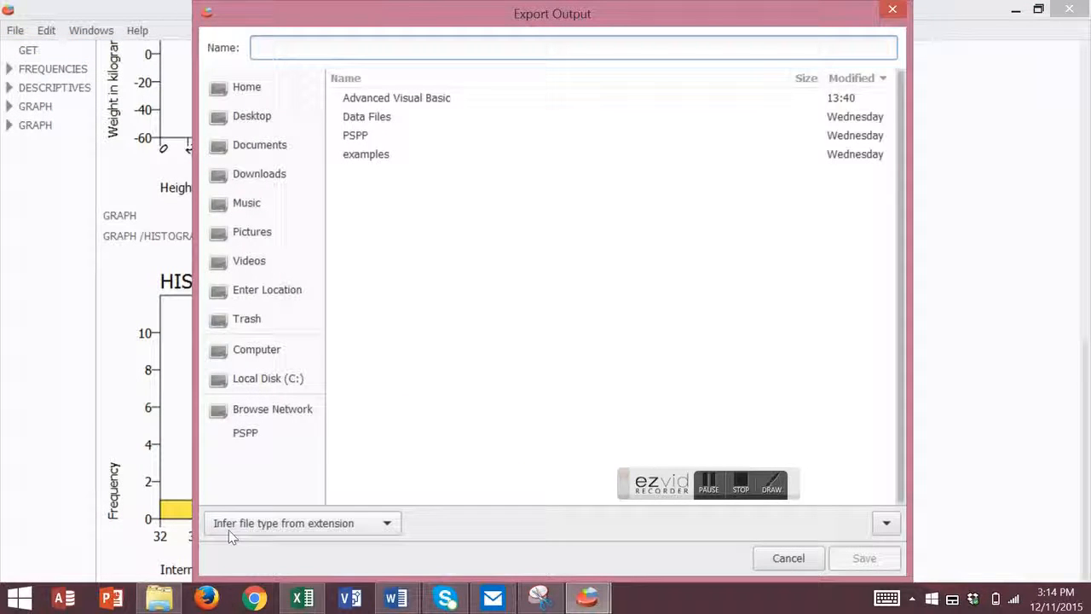
pyautogui.click(391, 523)
pyautogui.moveTo(302, 605)
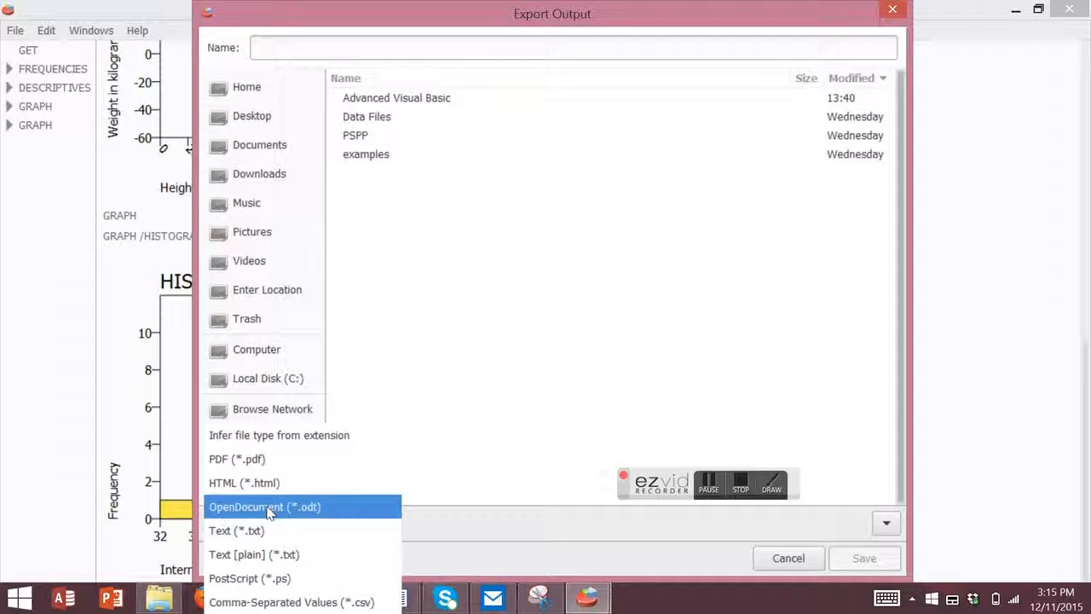
pyautogui.click(1008, 390)
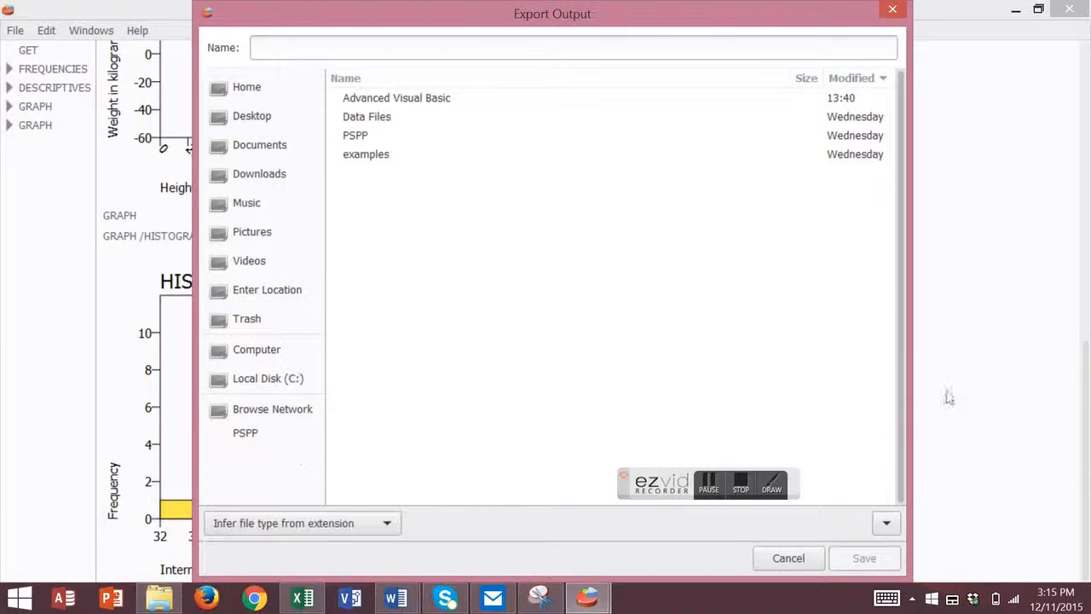
pyautogui.click(788, 558)
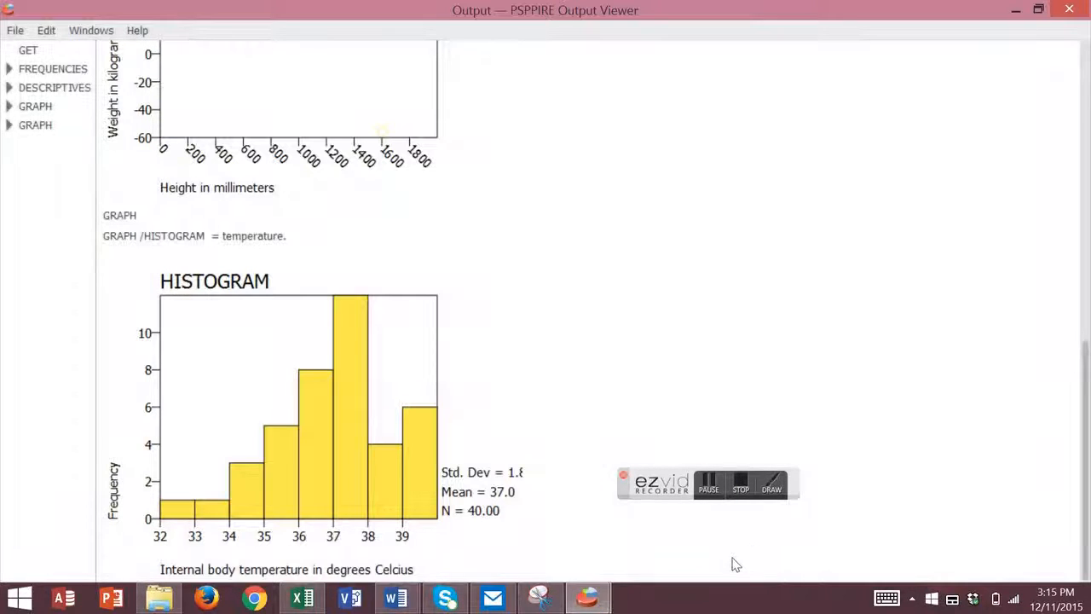
# - Switch to Snipping Tool and capture a new snip of the temperature histogram, including its title, statistics and axis labels
pyautogui.click(539, 597)
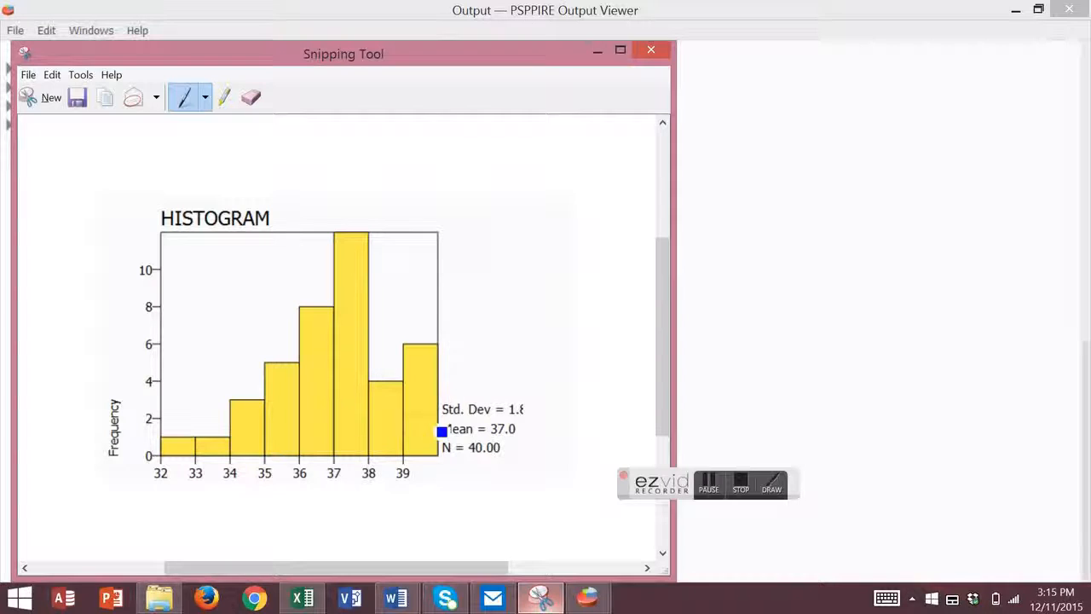
pyautogui.click(30, 98)
pyautogui.moveTo(97, 247); pyautogui.dragTo(554, 582)
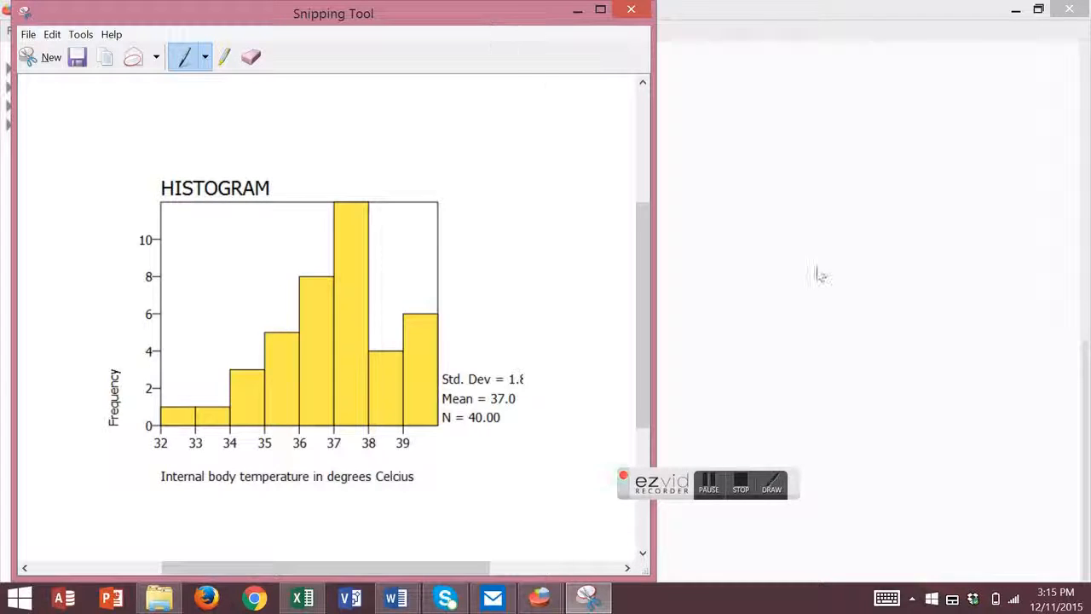
pyautogui.click(738, 487)
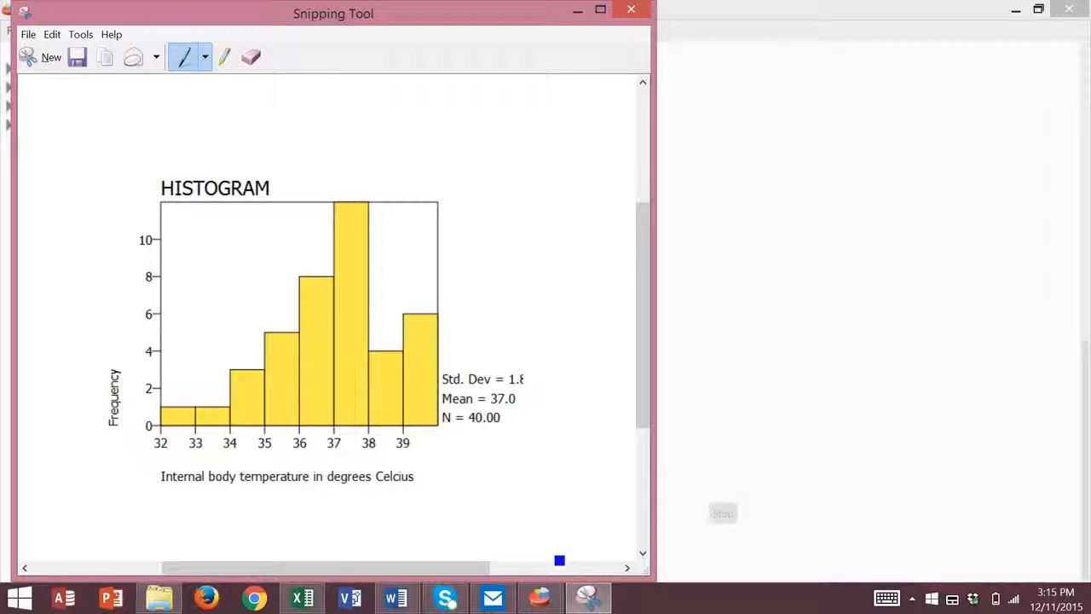